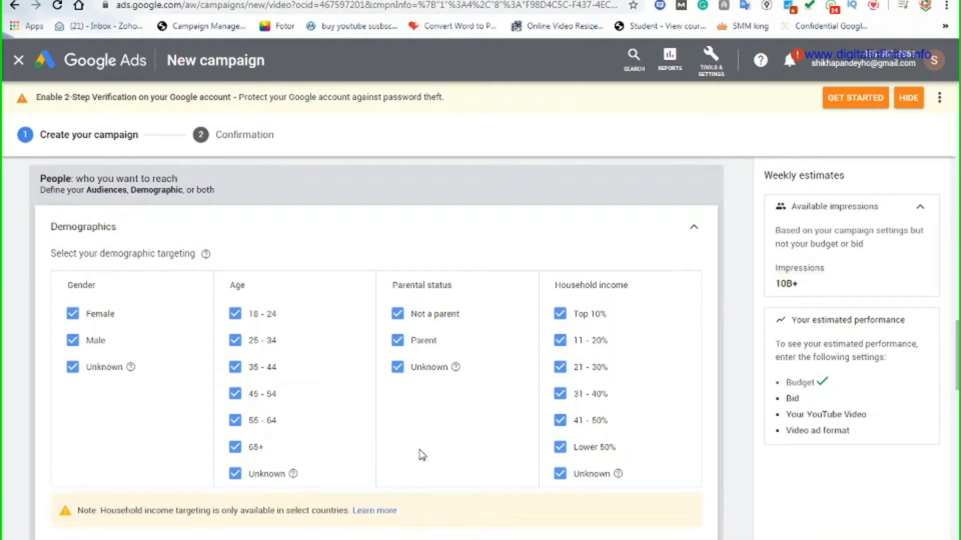
- Exclude the 45 - 54, 55 - 64, 65+ and Unknown age groups from the campaign's demographic targeting
scroll(428, 455, "down", 1)
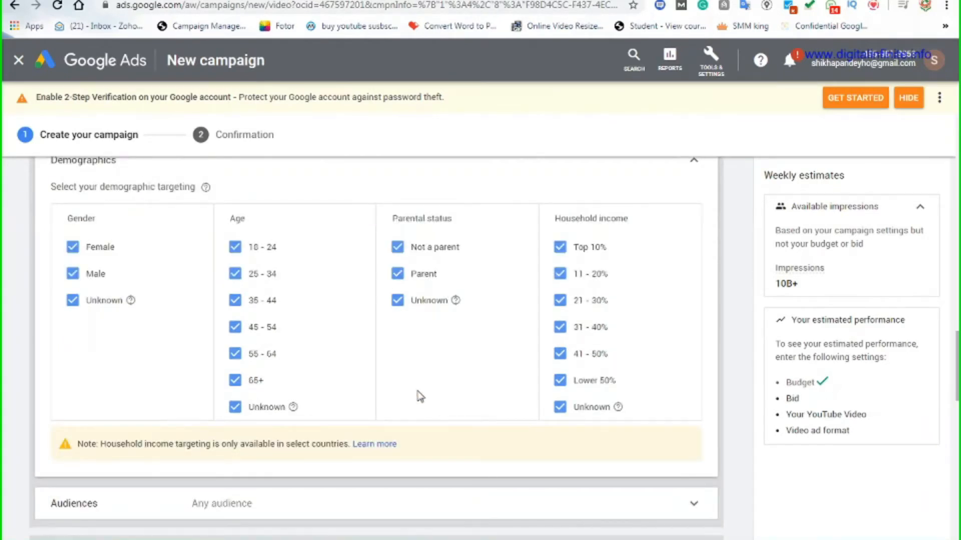
left_click(235, 406)
left_click(234, 382)
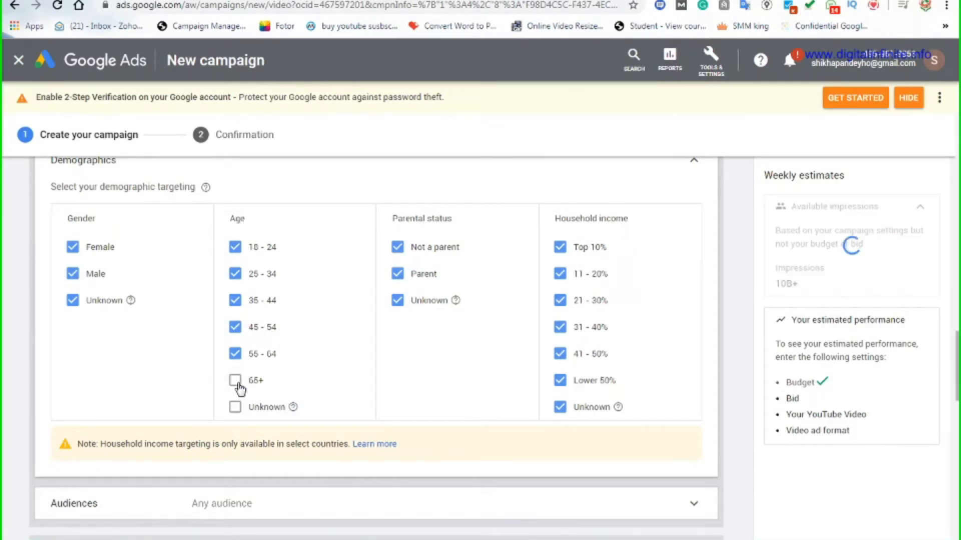
left_click(234, 355)
left_click(235, 328)
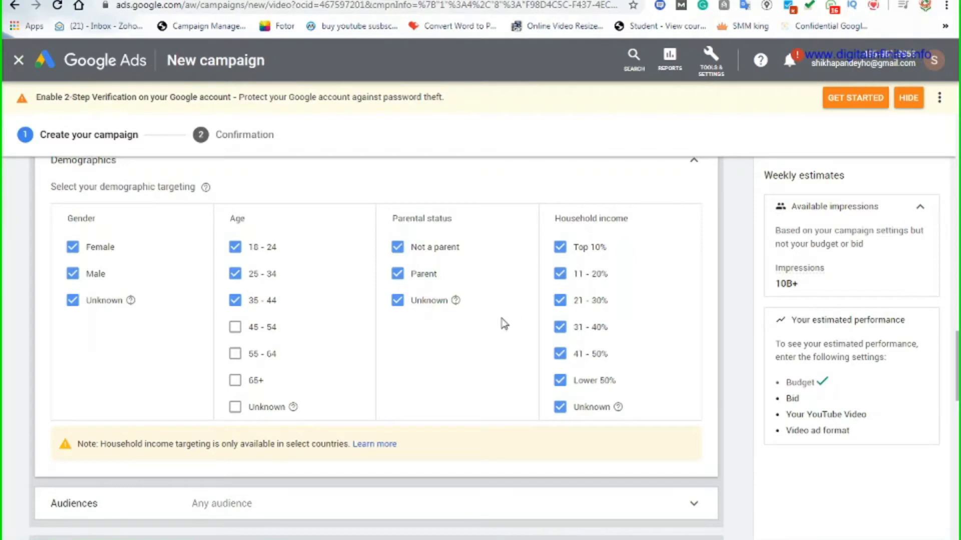
- Expand the Audiences targeting section and search for audiences matching "digital marketing"
scroll(504, 326, "down", 4)
scroll(504, 326, "down", 1)
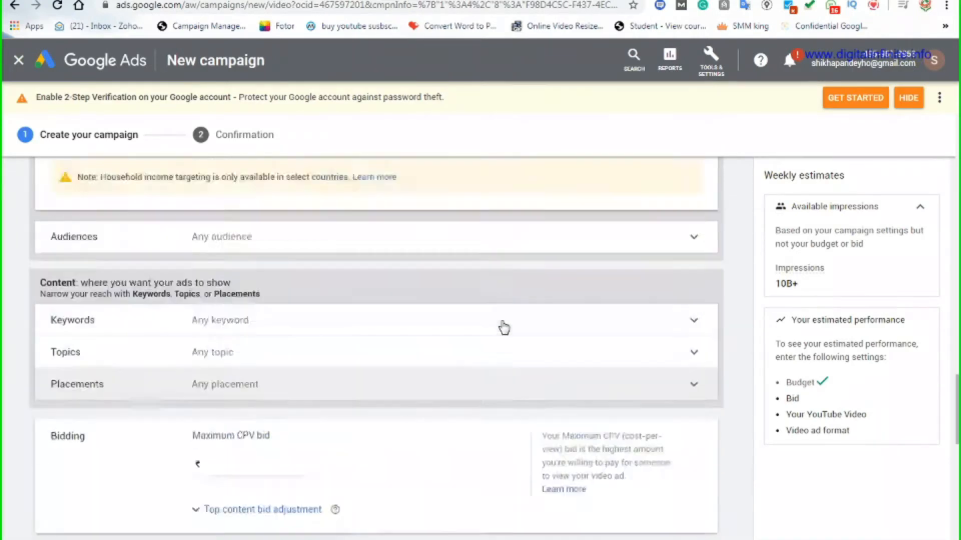
scroll(504, 326, "up", 5)
scroll(504, 326, "down", 3)
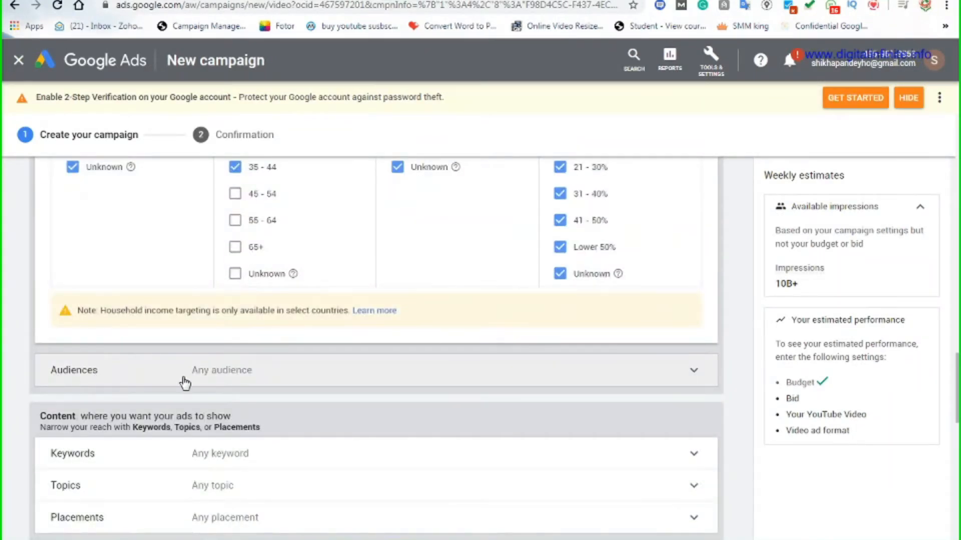
left_click(219, 376)
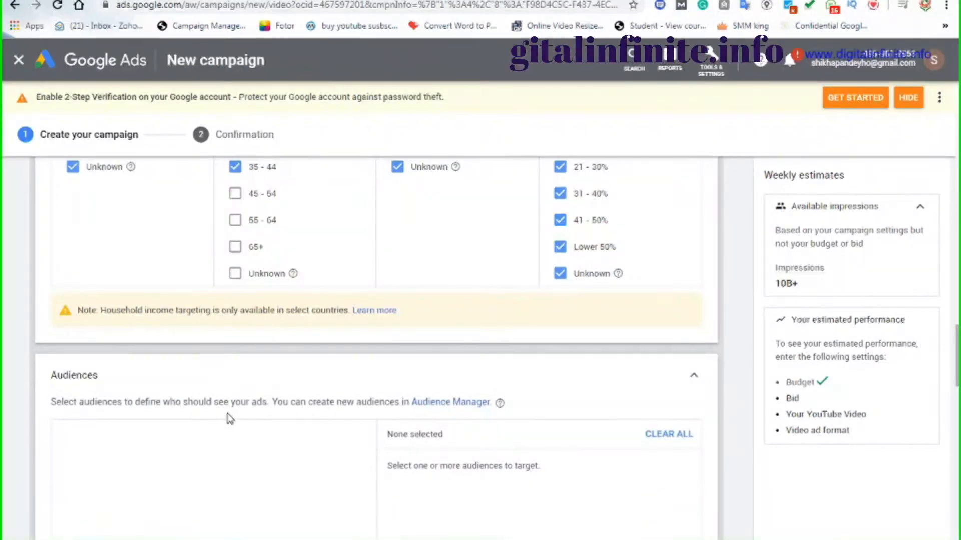
scroll(230, 416, "down", 1)
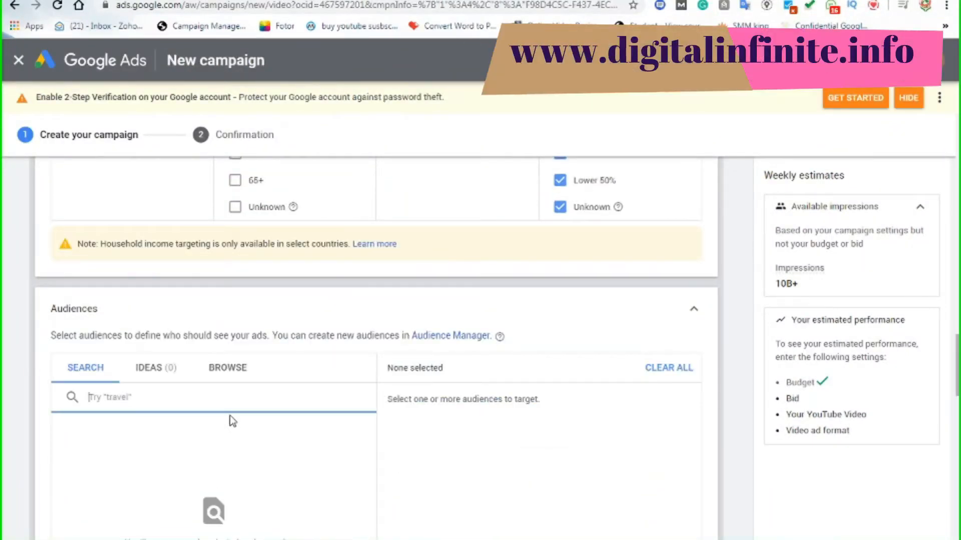
scroll(528, 456, "down", 1)
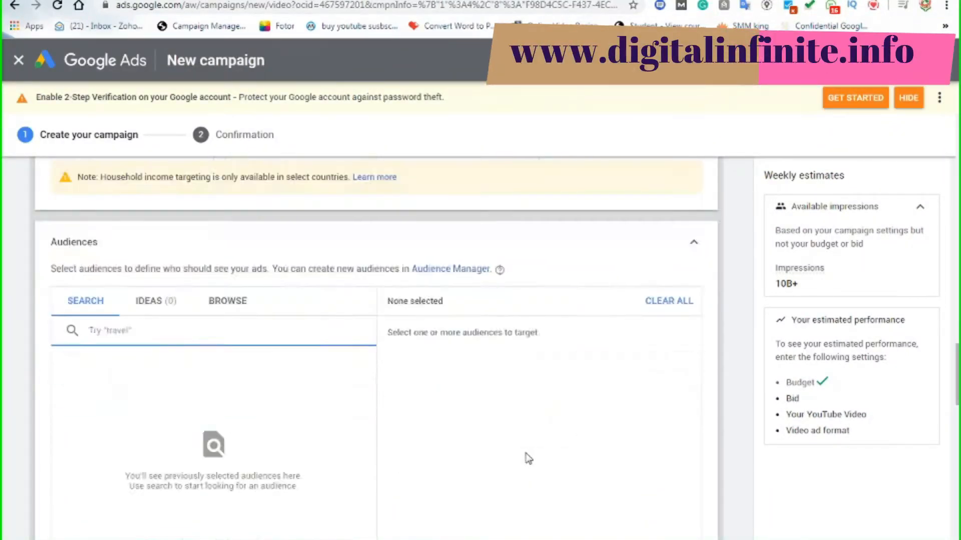
scroll(528, 459, "down", 1)
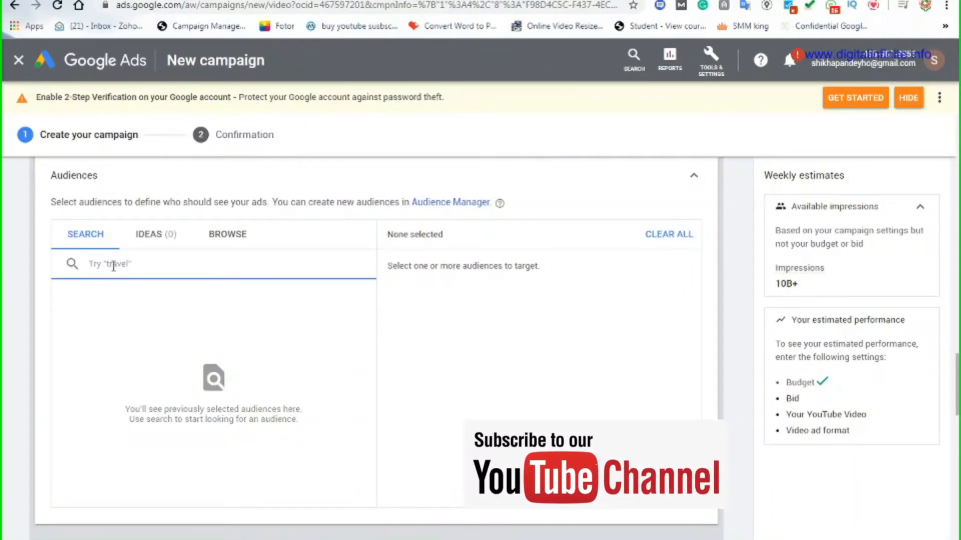
type("digi")
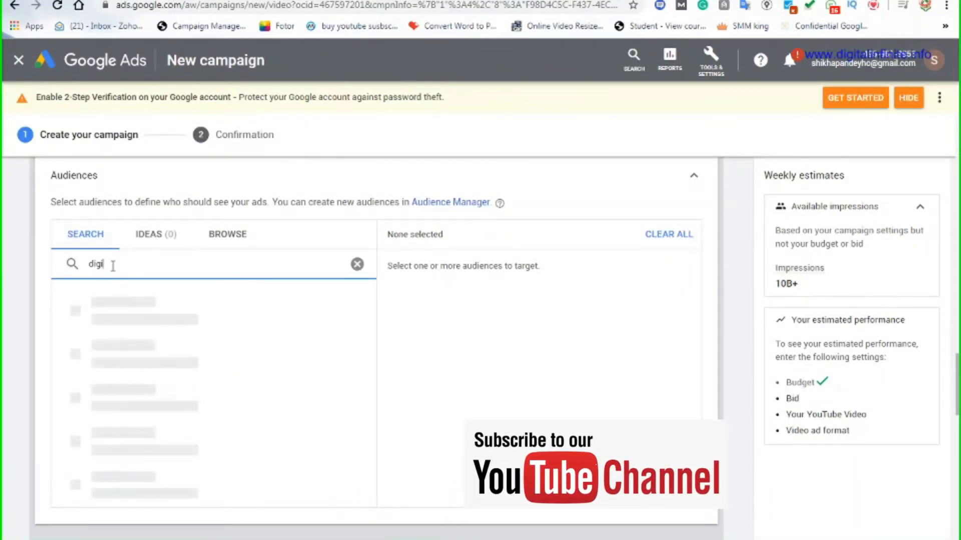
type("tal marketing")
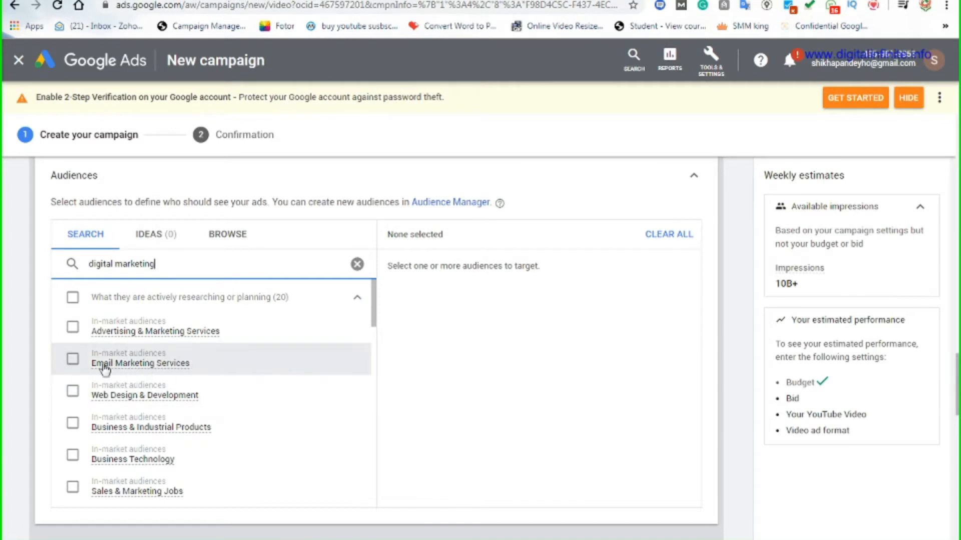
- Examine the in-market audiences listed for the digital marketing search
mouse_move(97, 354)
scroll(76, 454, "down", 3)
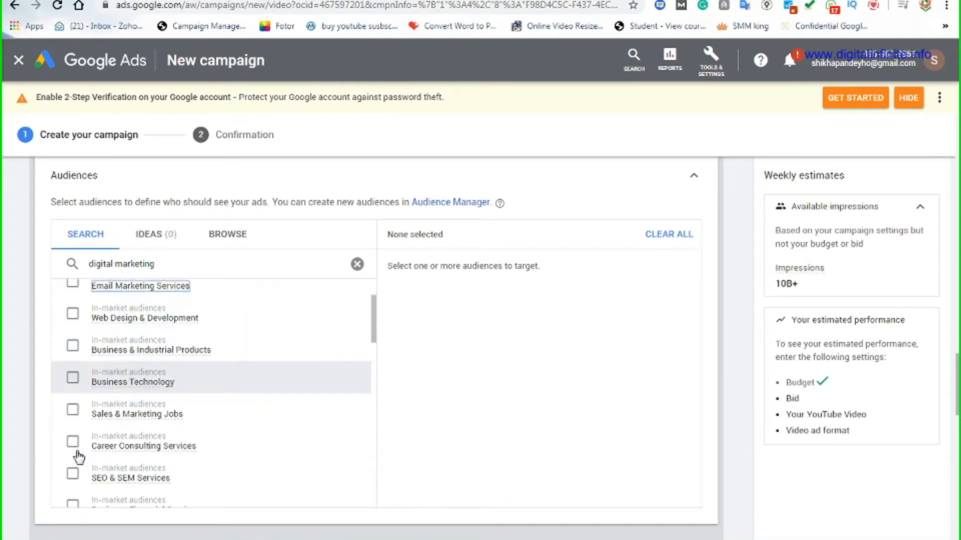
scroll(76, 457, "down", 2)
scroll(76, 456, "up", 4)
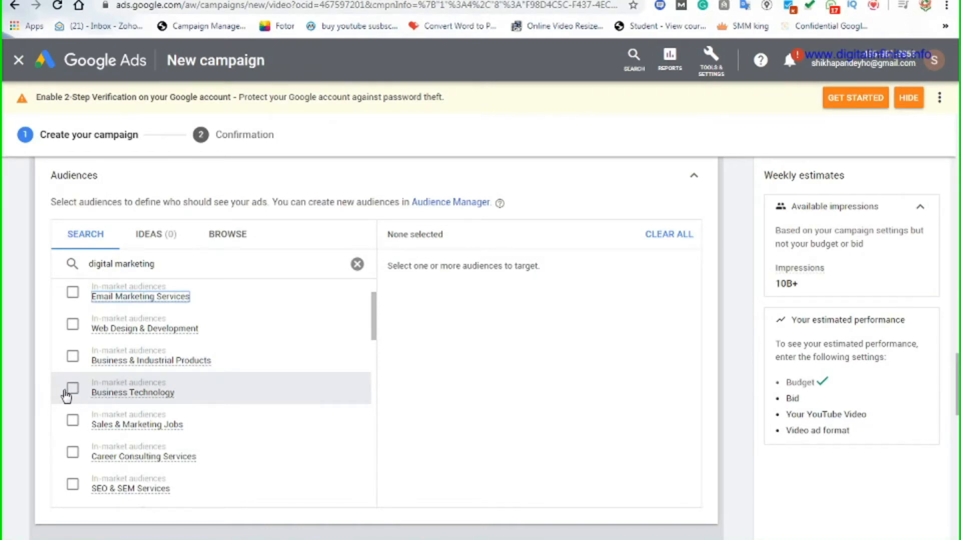
scroll(68, 396, "up", 5)
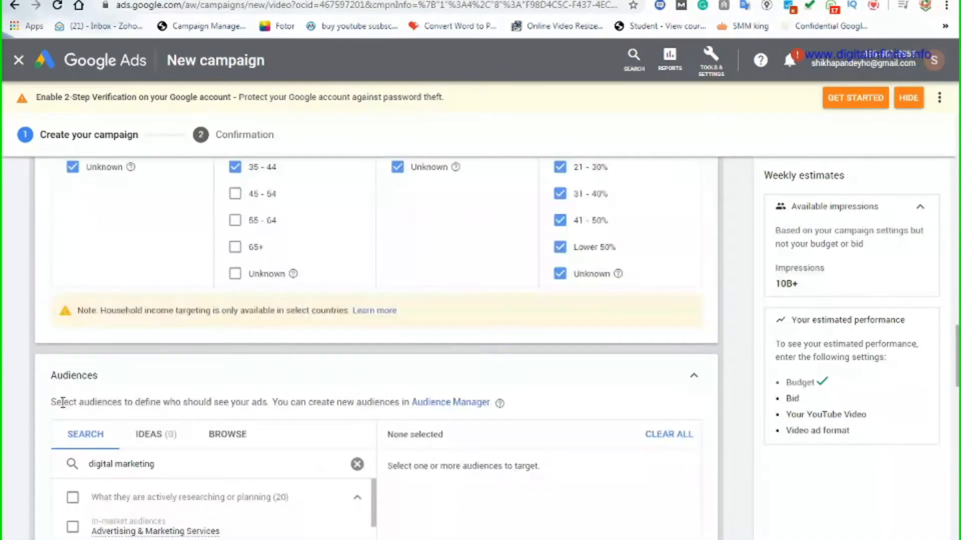
scroll(83, 400, "down", 3)
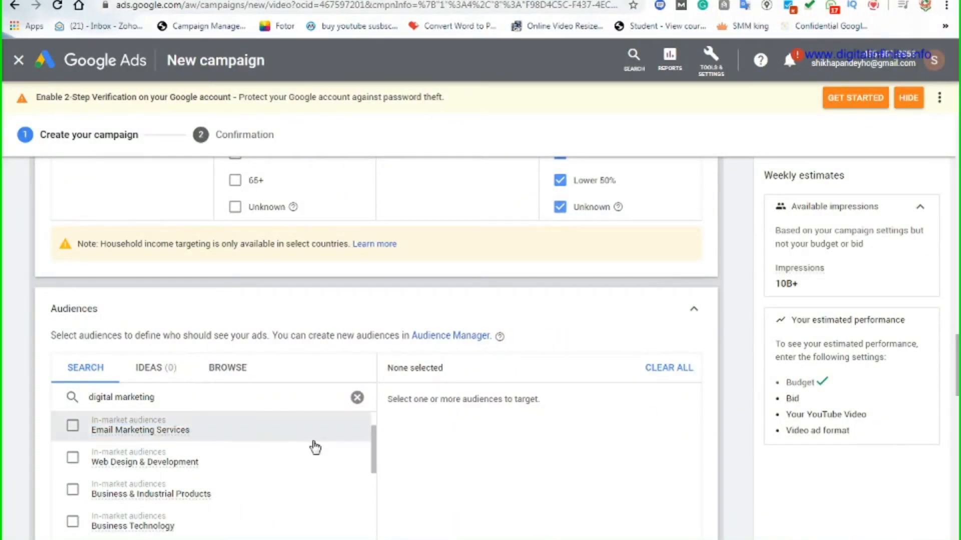
scroll(314, 449, "down", 3)
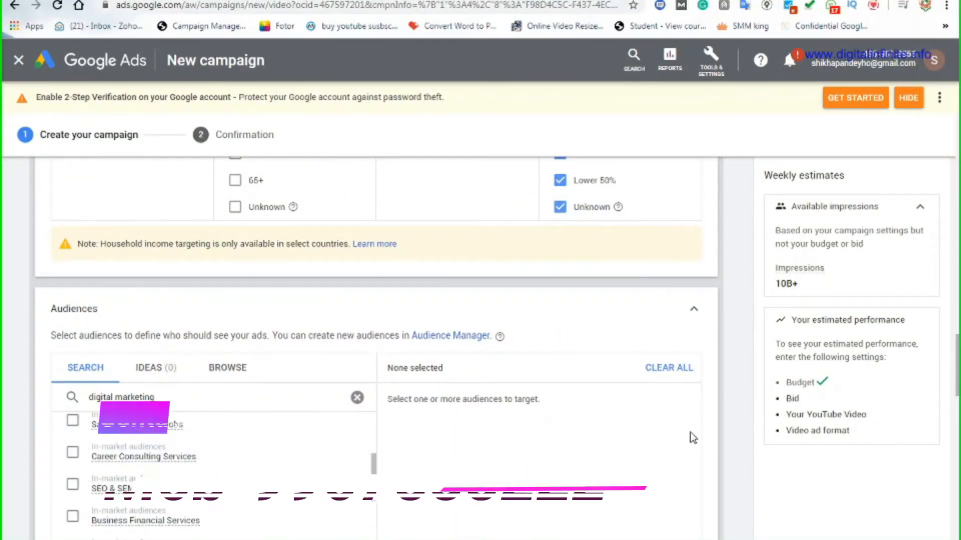
scroll(670, 466, "down", 3)
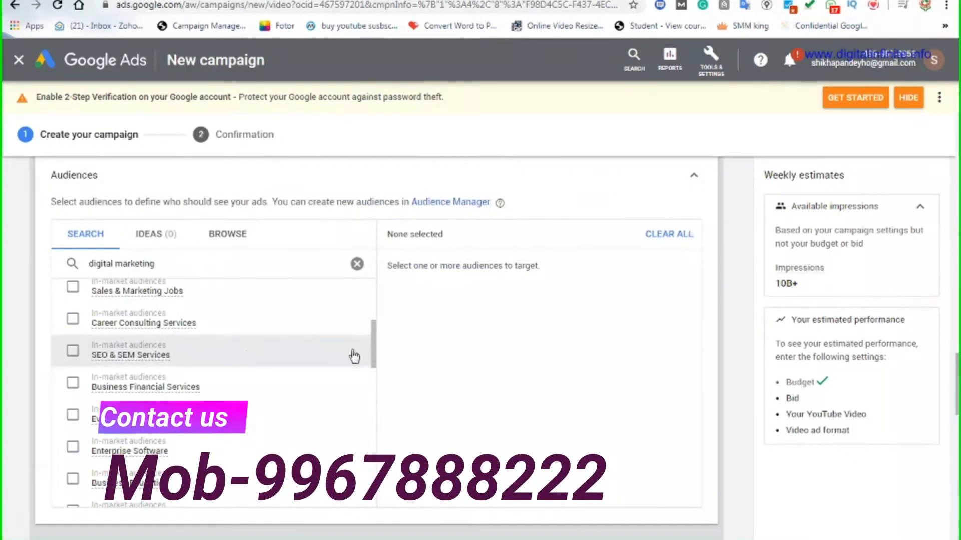
left_click_drag(375, 359, 372, 310)
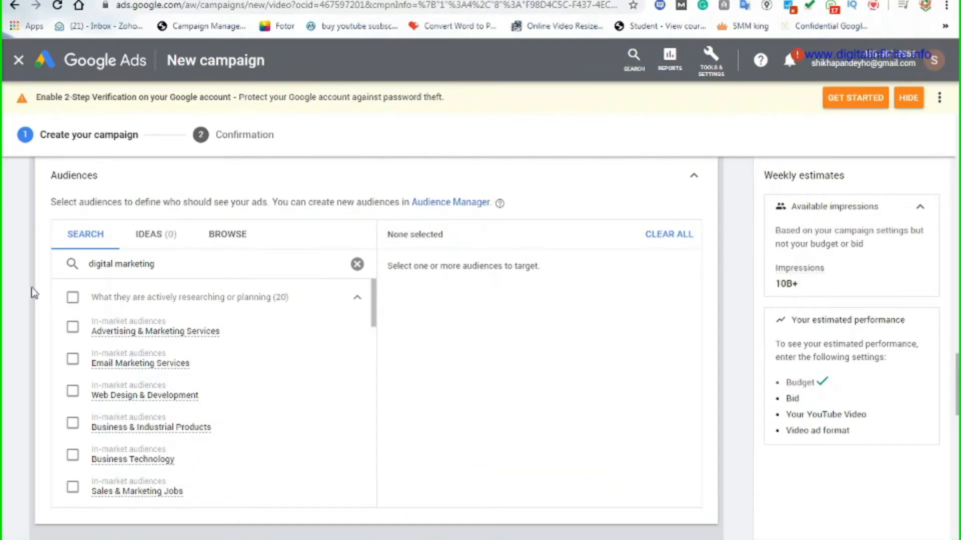
- Check the audience ideas, and browse to the Who they are (Detailed demographics) category
left_click(155, 243)
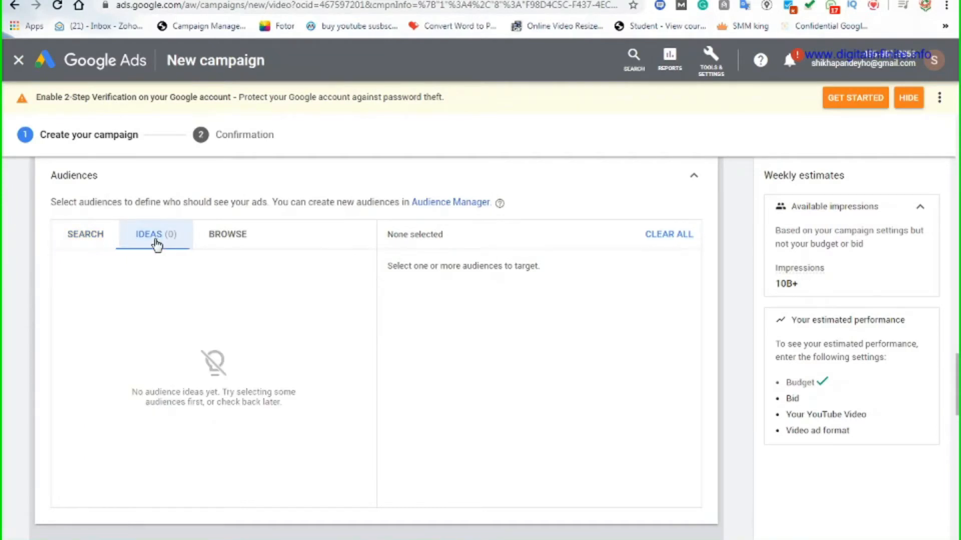
left_click(227, 242)
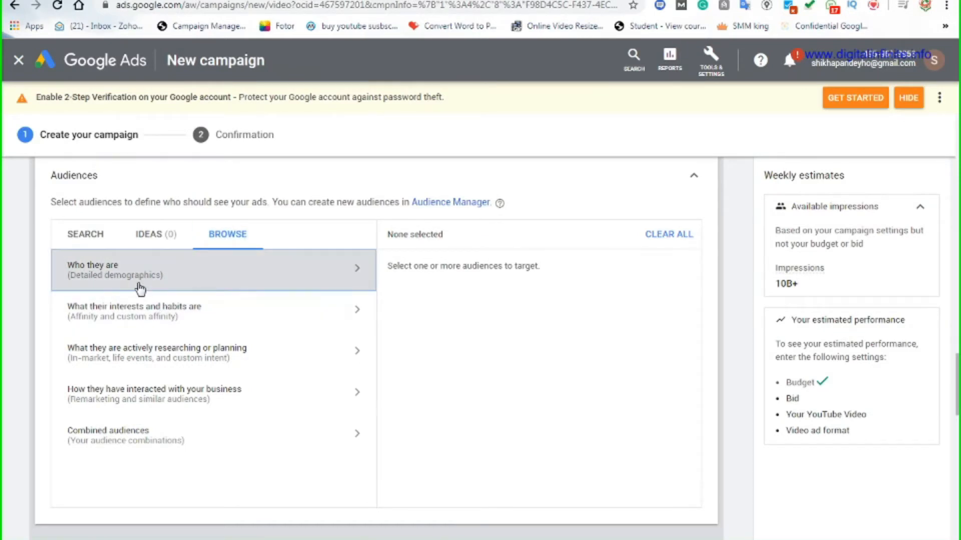
left_click(165, 274)
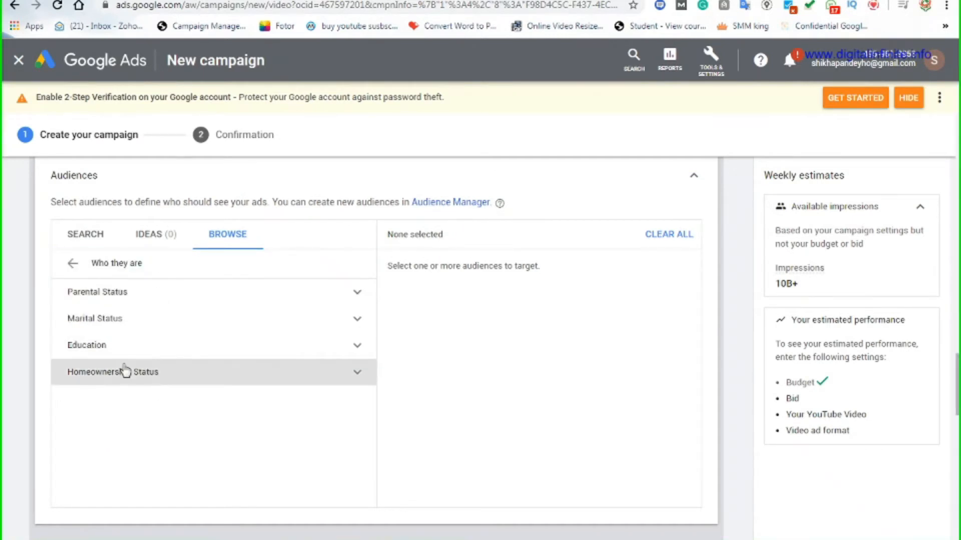
- Examine the Parents age-range options under Parental Status, and collapse the Parents list
left_click(355, 300)
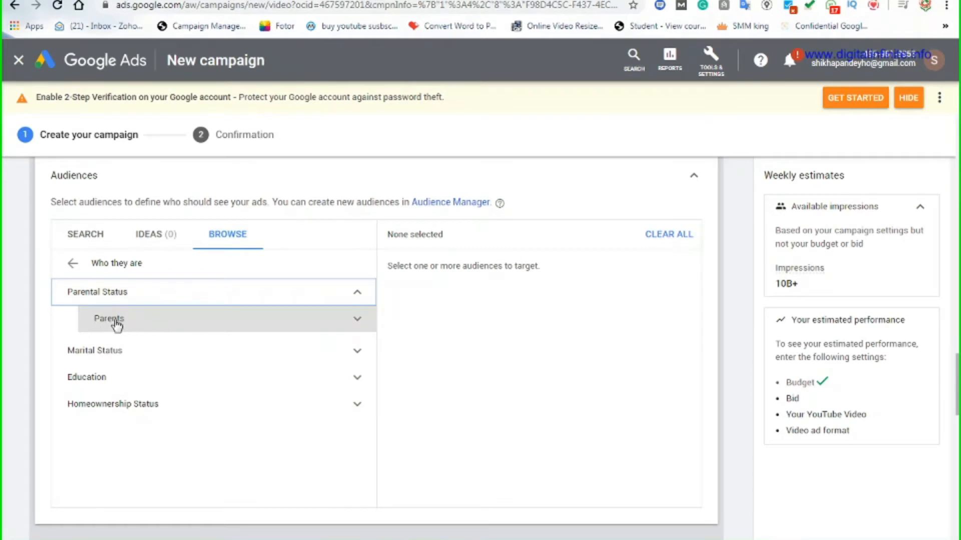
left_click(359, 326)
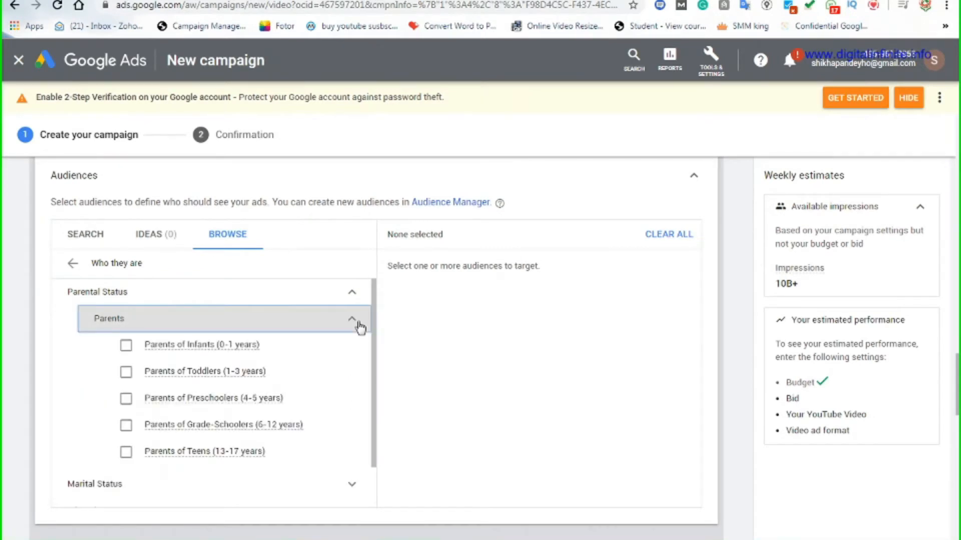
mouse_move(243, 355)
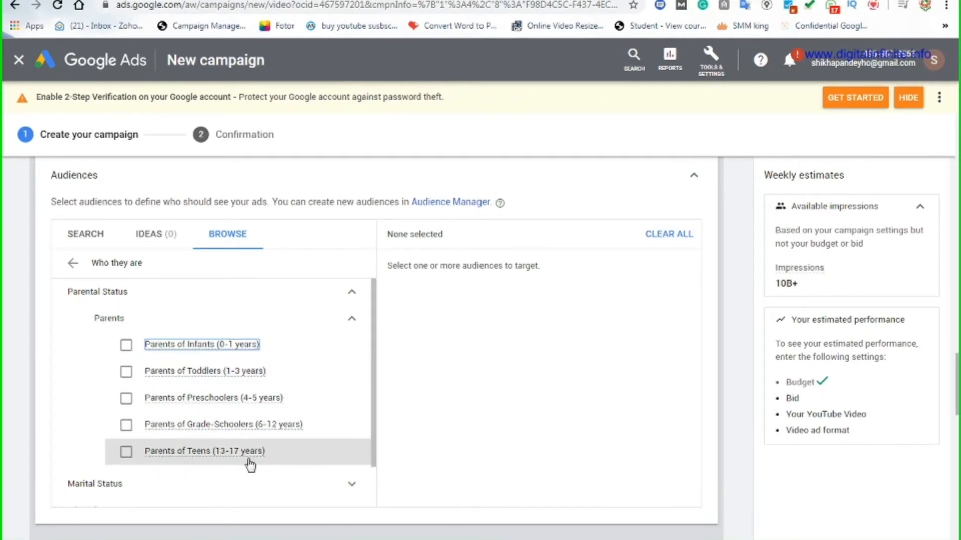
scroll(181, 402, "down", 1)
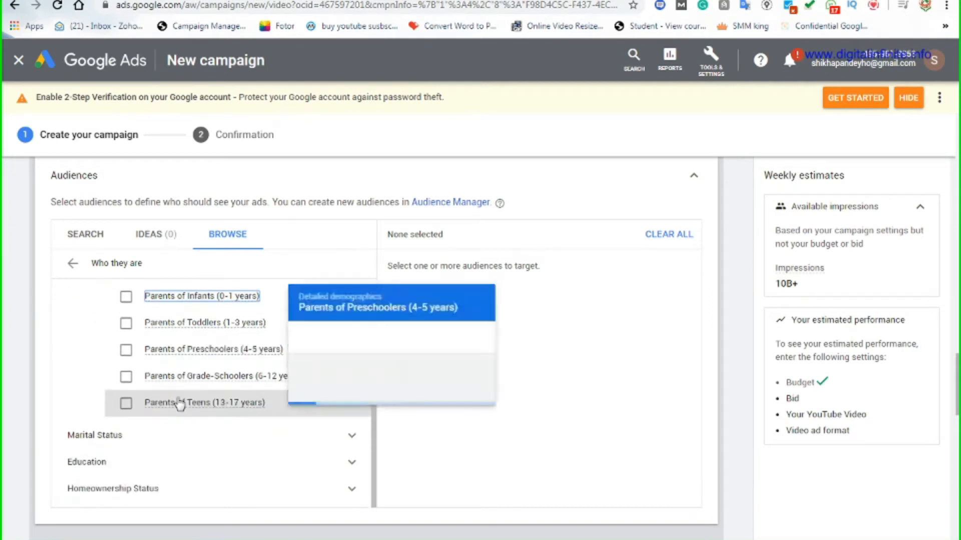
scroll(179, 403, "up", 1)
left_click(357, 324)
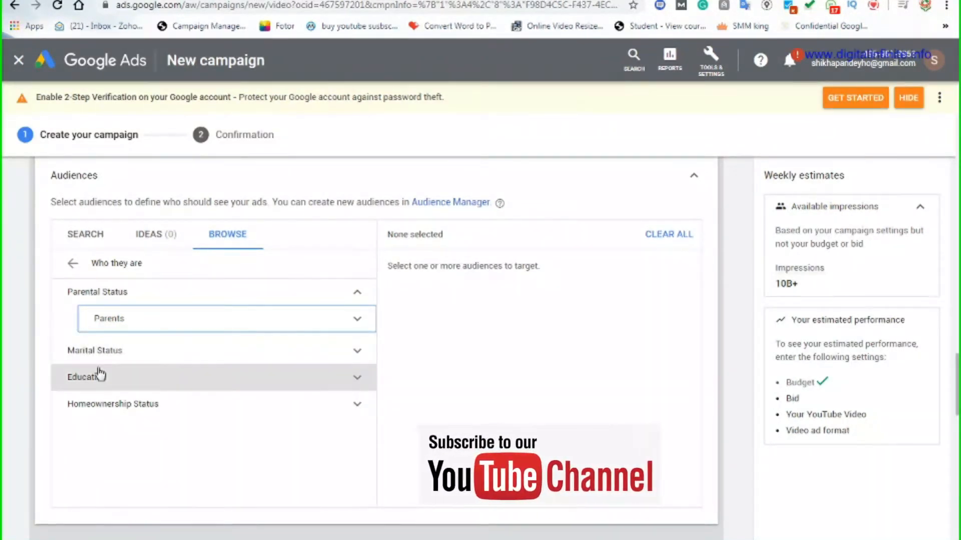
- Try the marital status audiences Single, In a Relationship and Married one at a time, clearing each selection
left_click(363, 353)
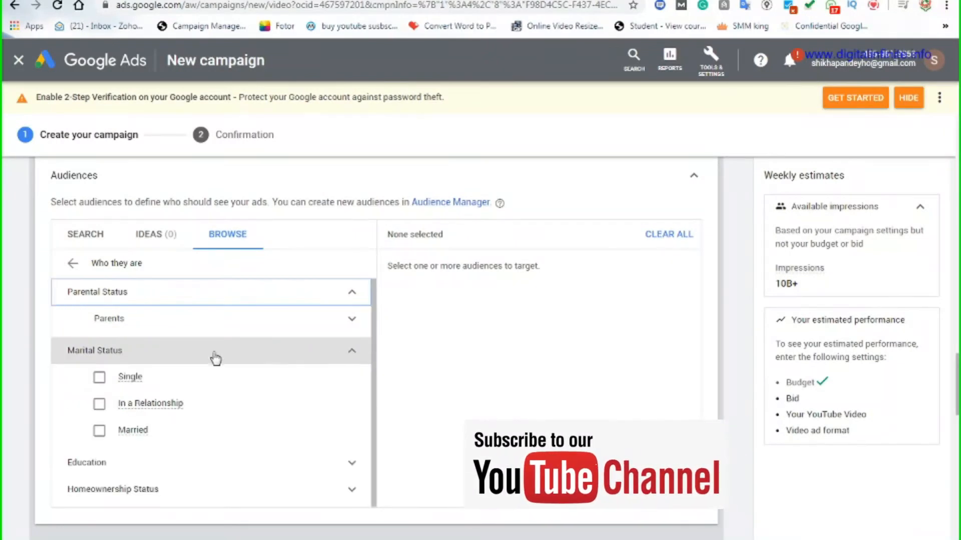
left_click(99, 377)
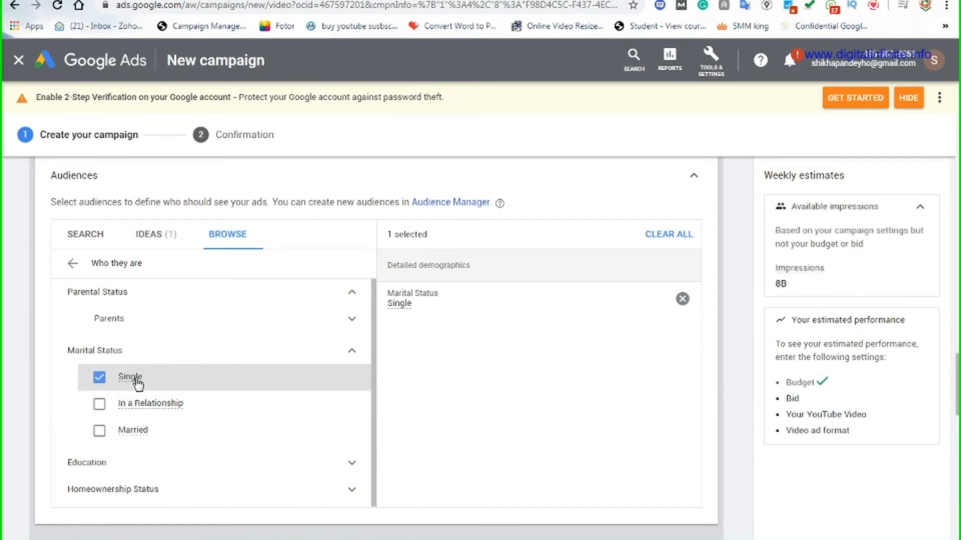
left_click(99, 377)
left_click(99, 406)
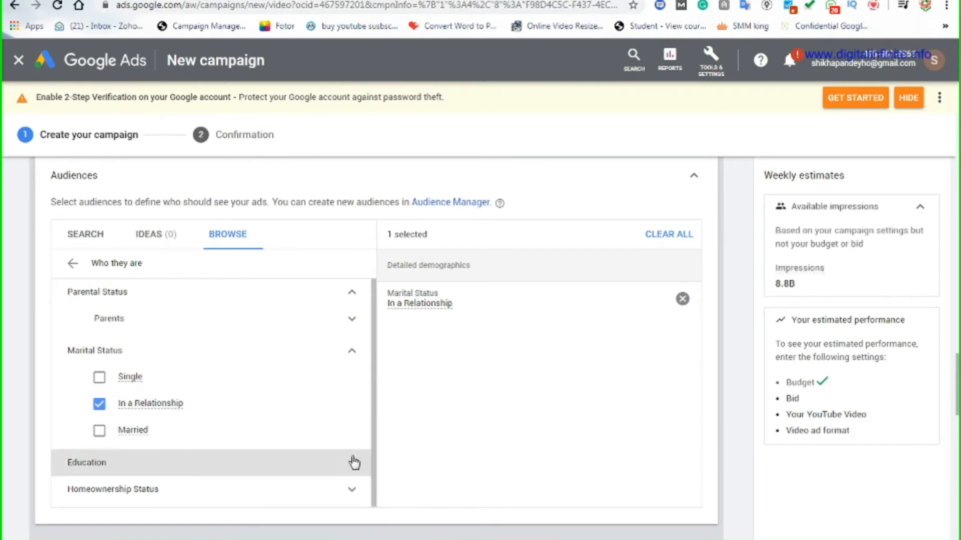
left_click(99, 402)
left_click(99, 431)
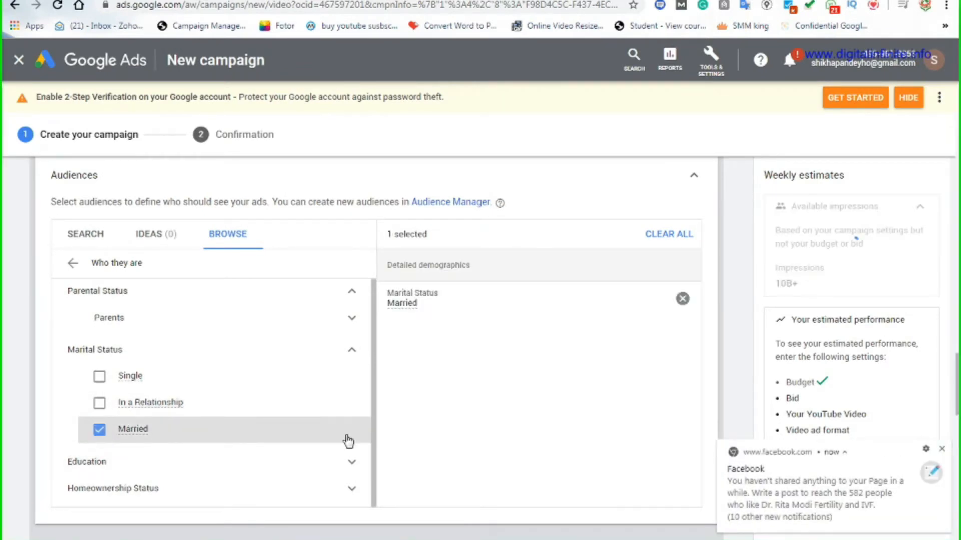
scroll(348, 443, "down", 3)
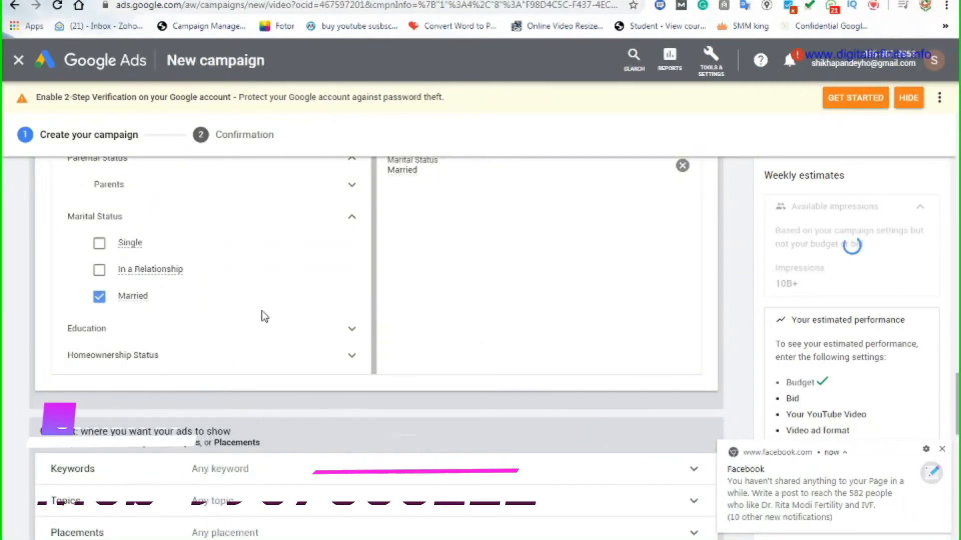
left_click(100, 298)
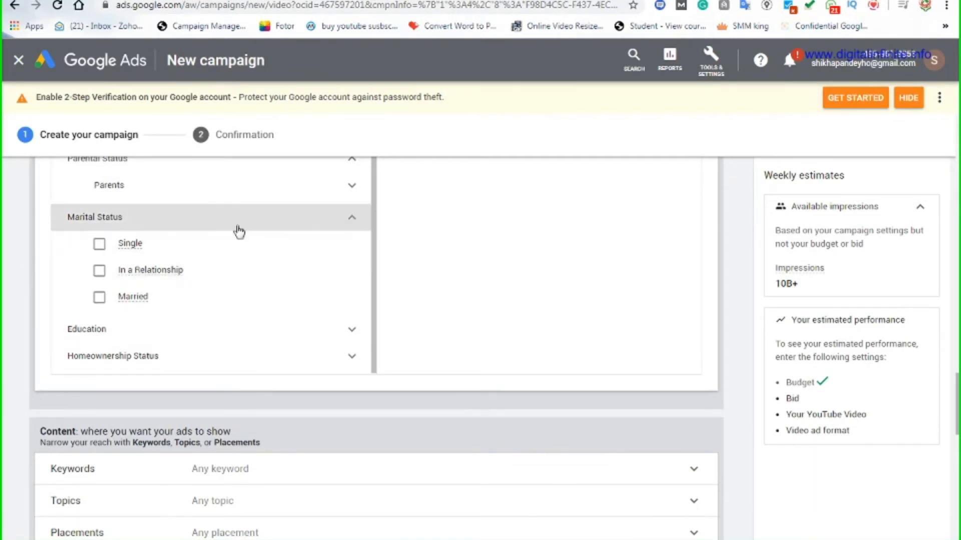
- Review the child age groups under Parents once more and return to the marital status options
left_click(296, 190)
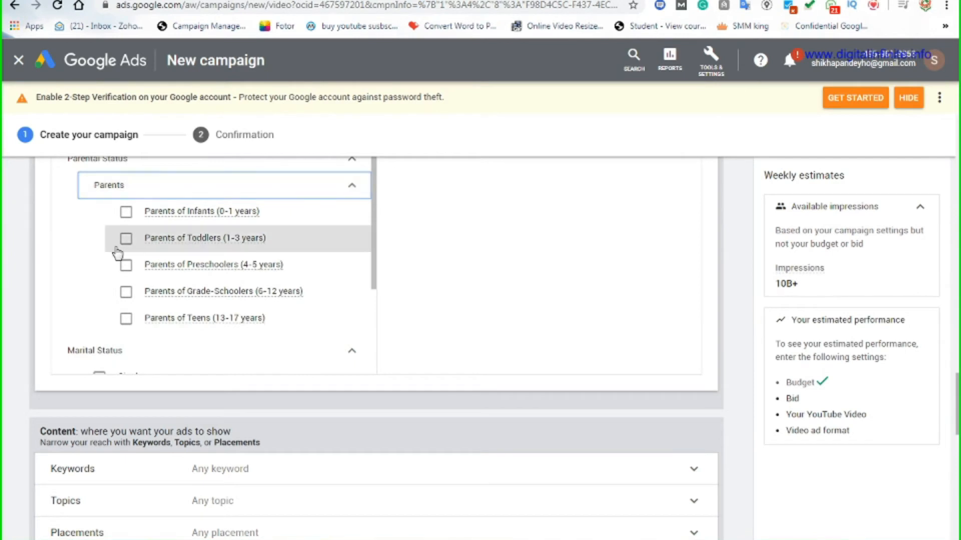
left_click(353, 186)
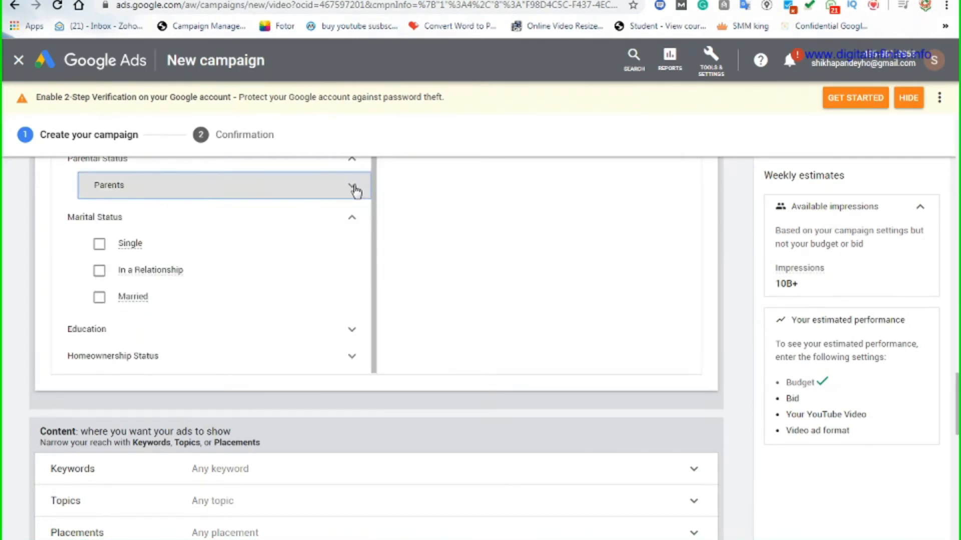
scroll(442, 309, "up", 1)
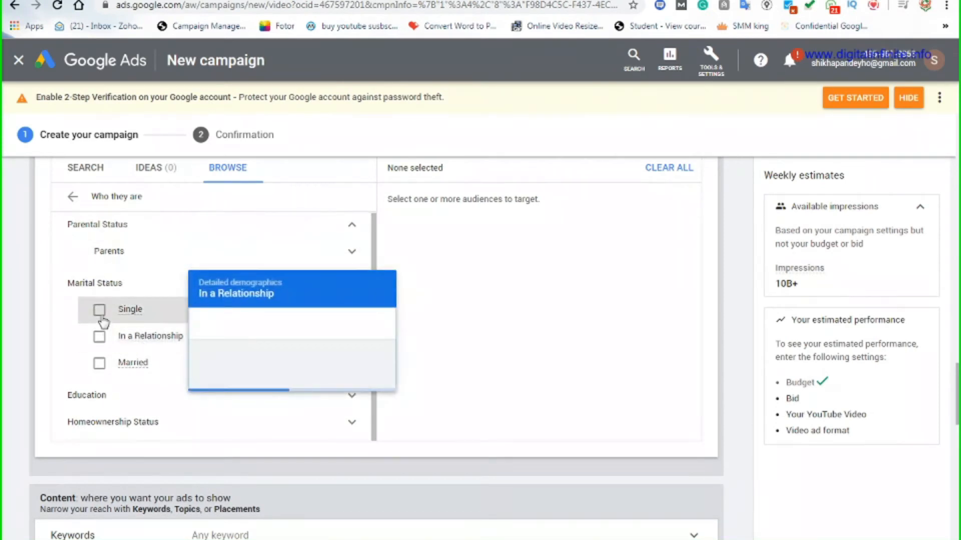
- Collapse the Parental Status and Marital Status groups, and select Current College Students under Education as a target audience
left_click(354, 226)
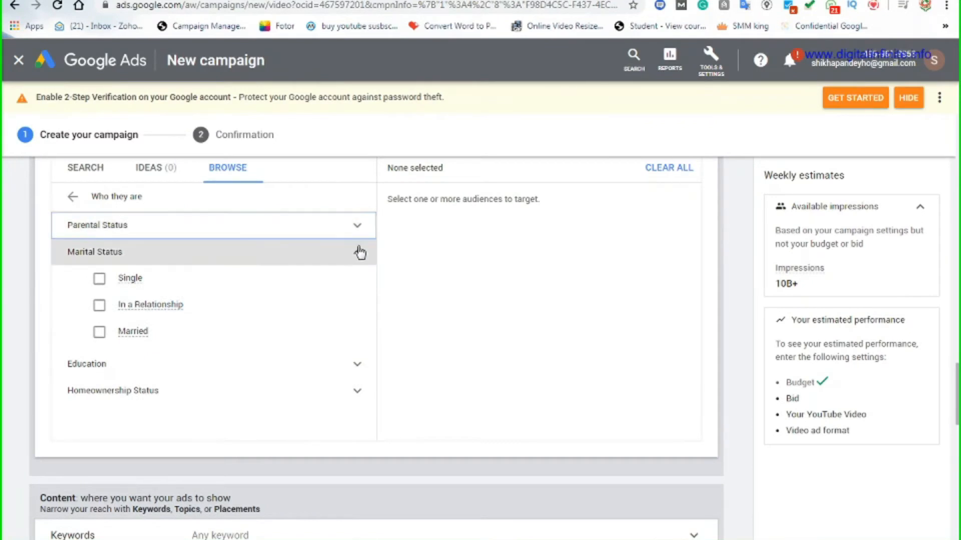
left_click(359, 255)
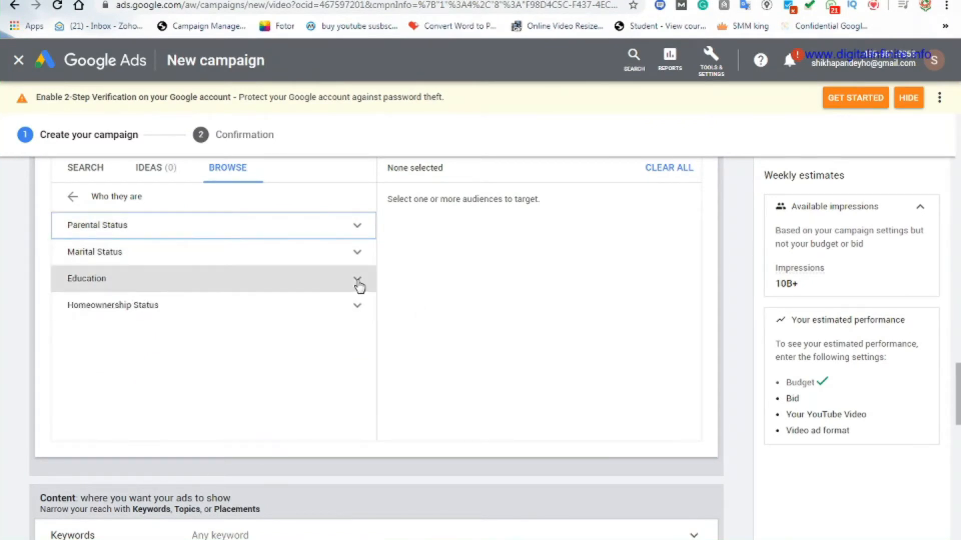
left_click(359, 281)
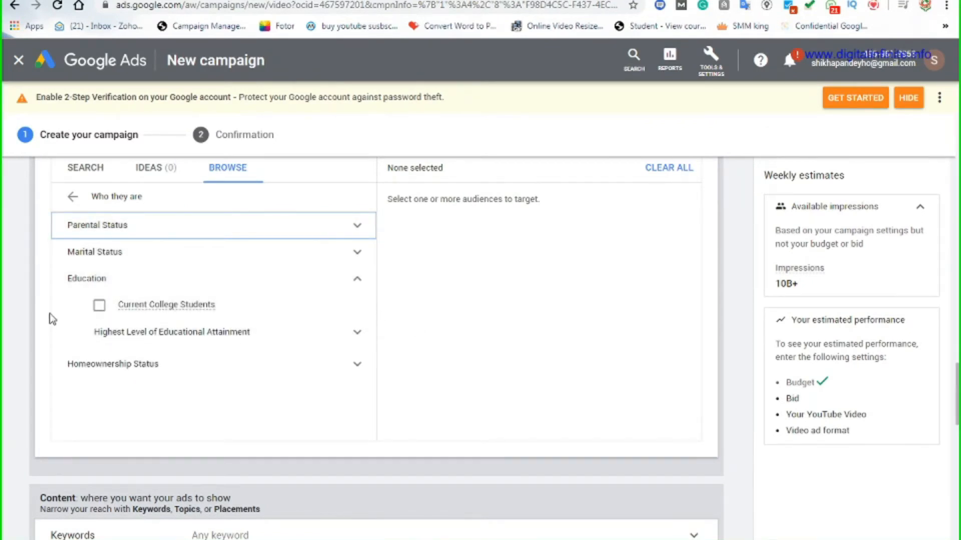
left_click(359, 340)
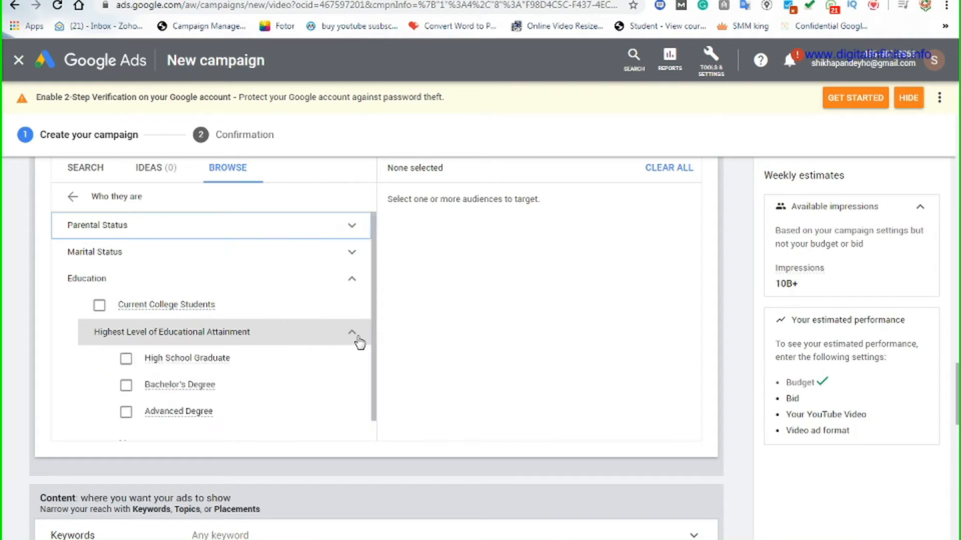
left_click(356, 342)
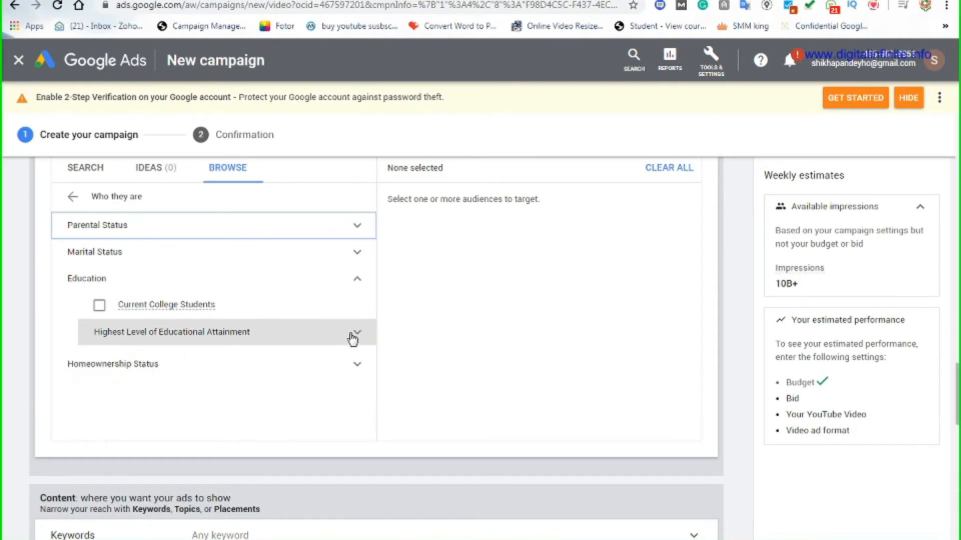
left_click(98, 307)
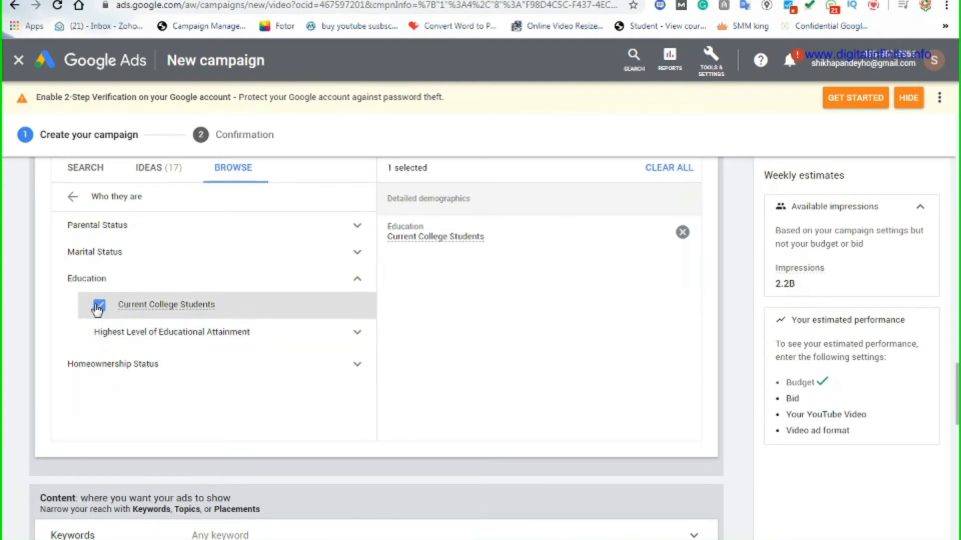
- Examine the Highest Level of Educational Attainment options under Education, and collapse the Education group
left_click(355, 334)
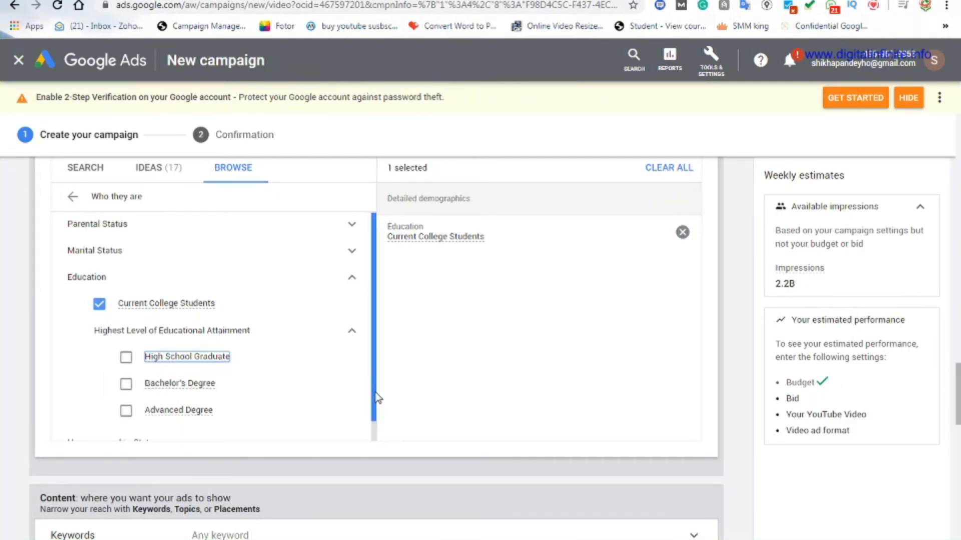
left_click_drag(378, 392, 375, 418)
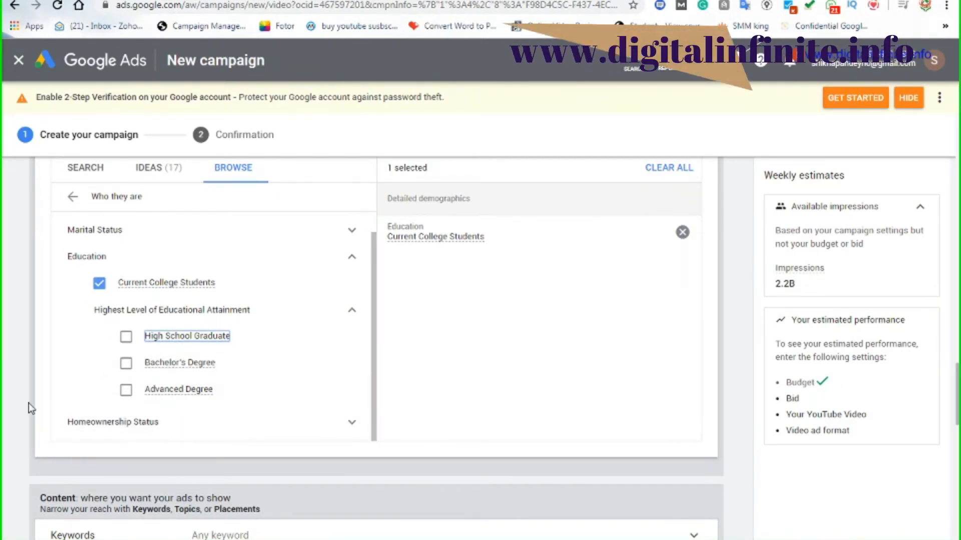
scroll(103, 395, "down", 3)
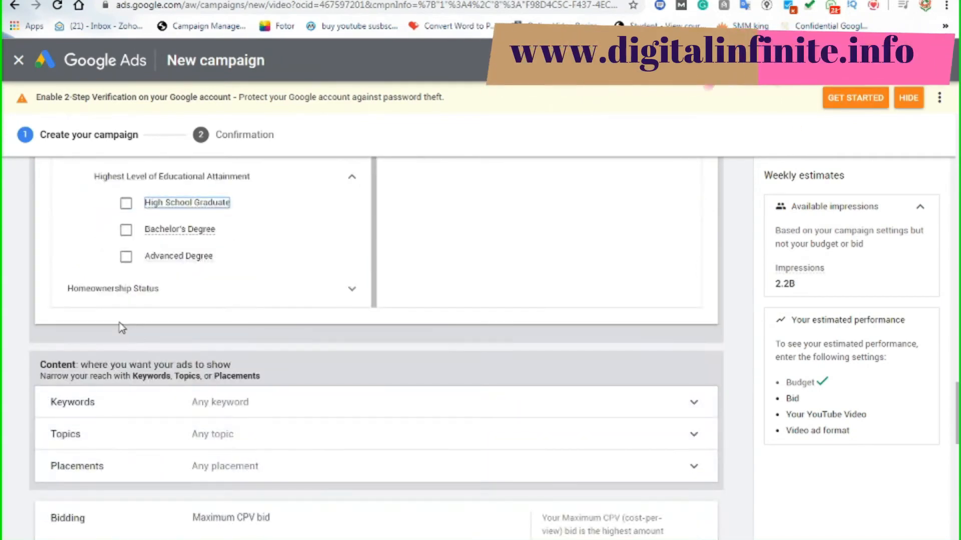
scroll(123, 328, "up", 1)
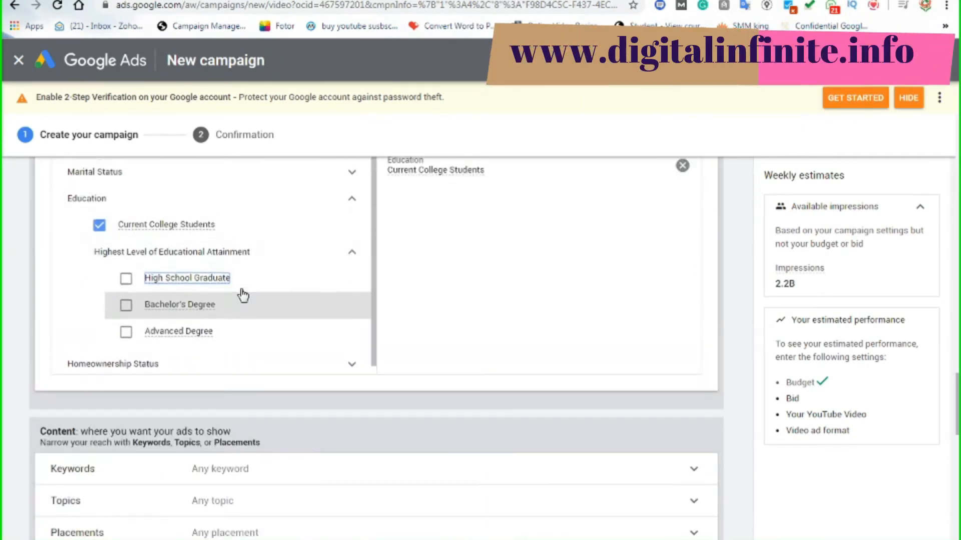
scroll(348, 238, "up", 1)
left_click(353, 213)
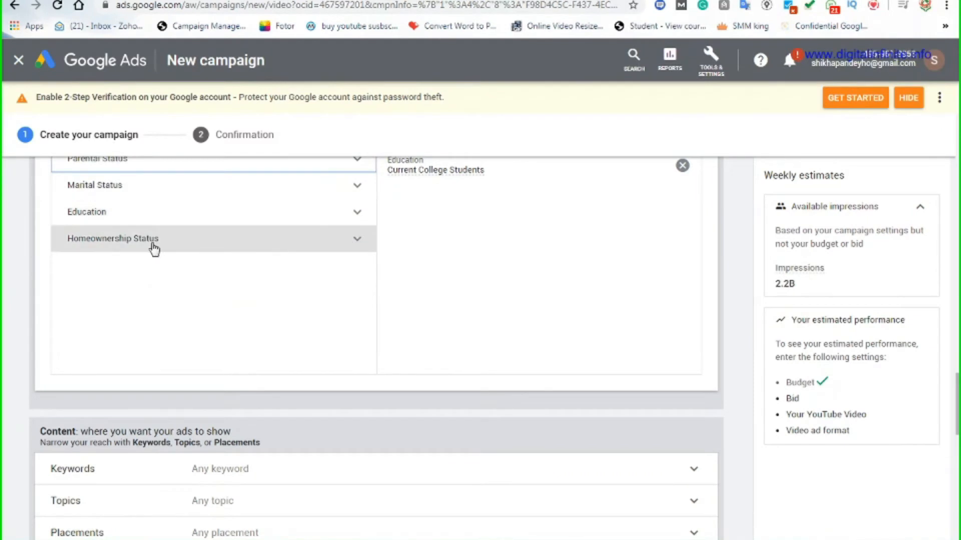
- Try the Homeowners and Renters audiences under Homeownership Status one at a time, clearing each selection
scroll(169, 330, "up", 1)
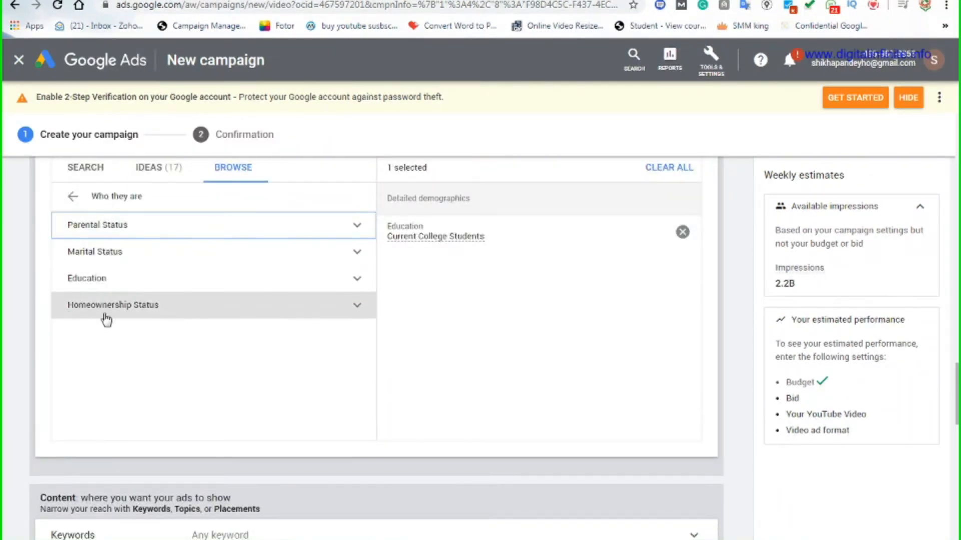
left_click(358, 310)
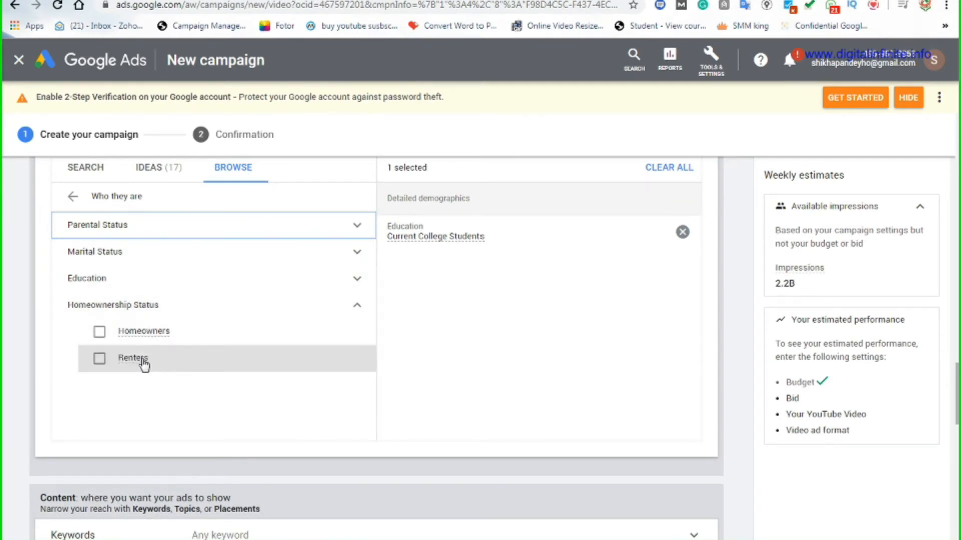
mouse_move(143, 361)
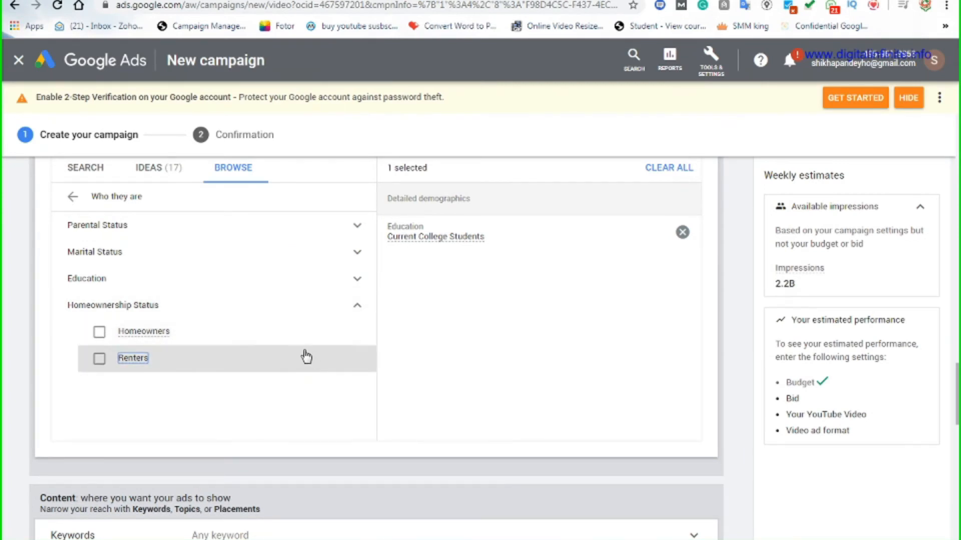
left_click(99, 332)
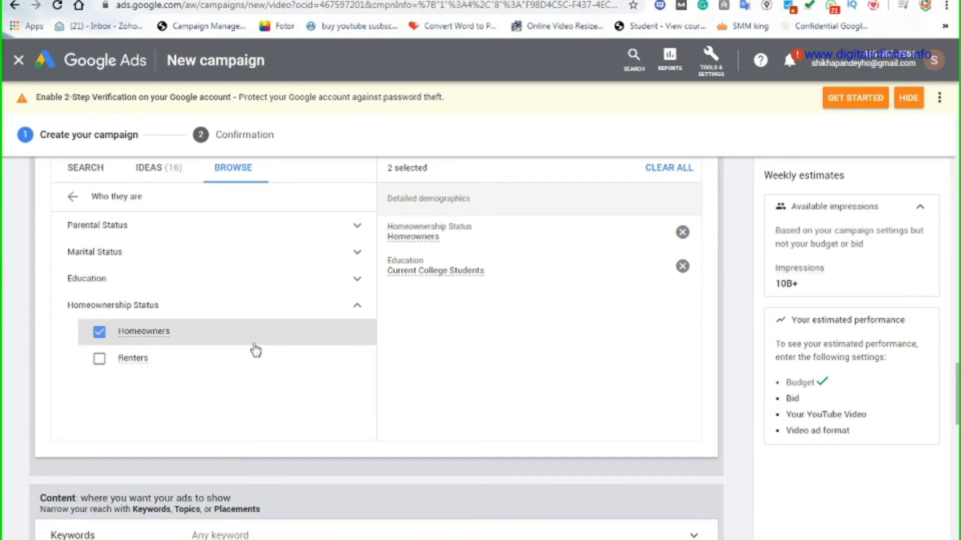
left_click(98, 333)
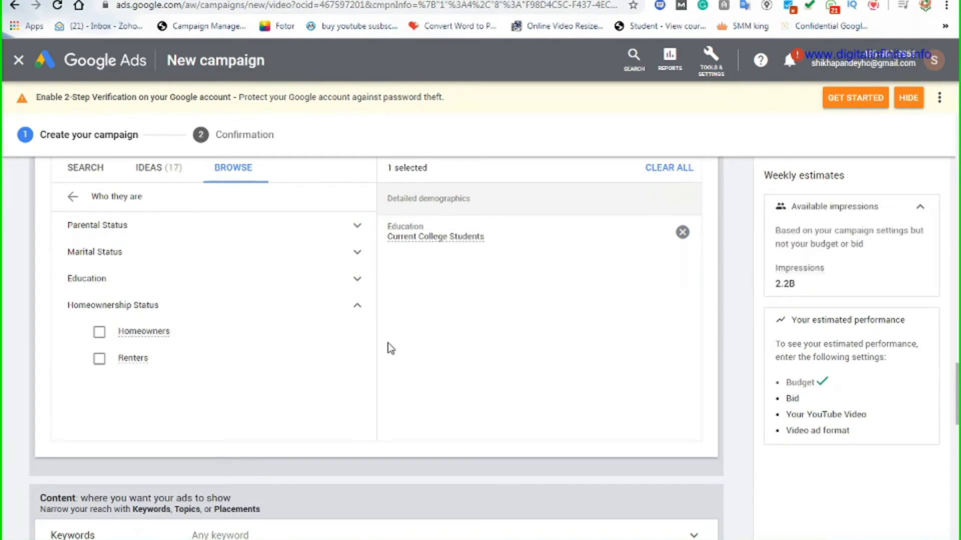
left_click(99, 367)
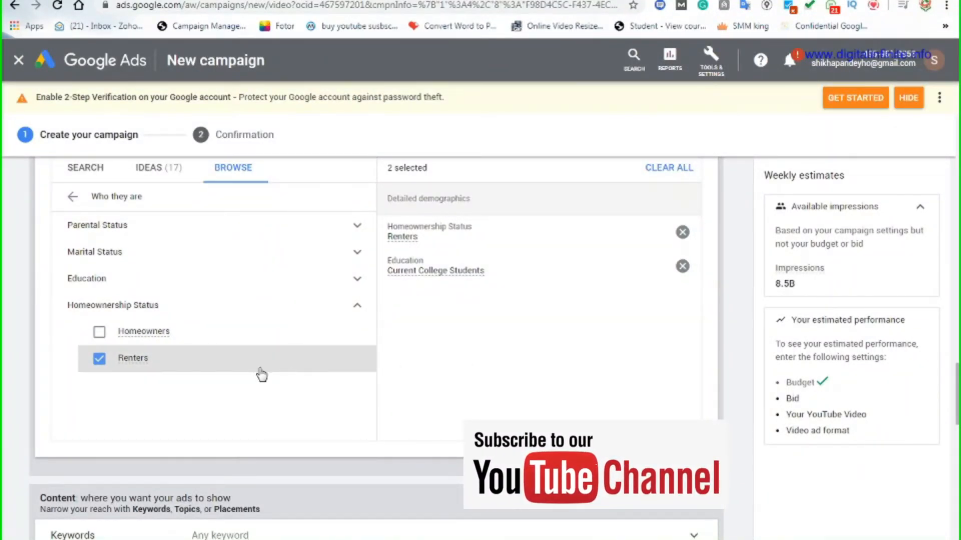
left_click(99, 359)
- Try targeting Homeowners and Renters together, clear both selections, and collapse Homeownership Status
left_click(99, 332)
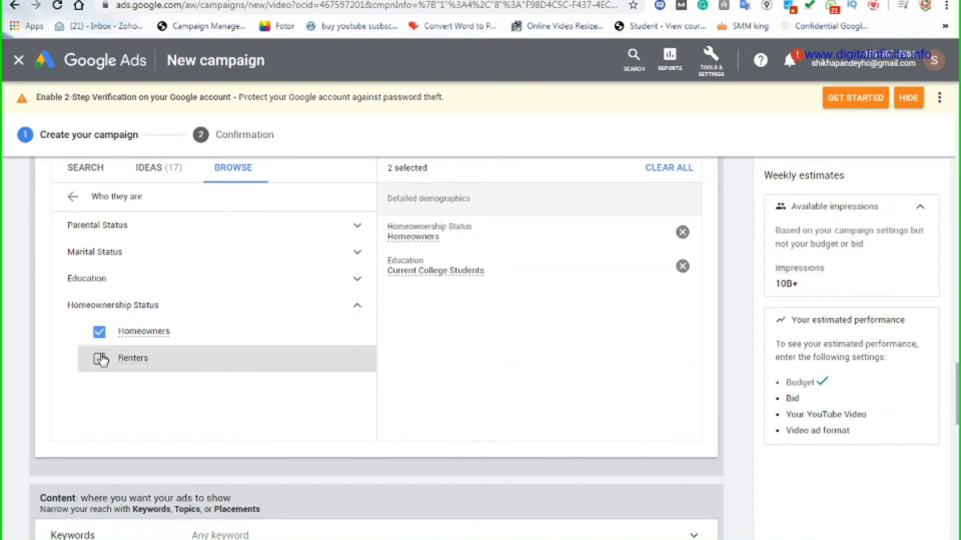
left_click(99, 359)
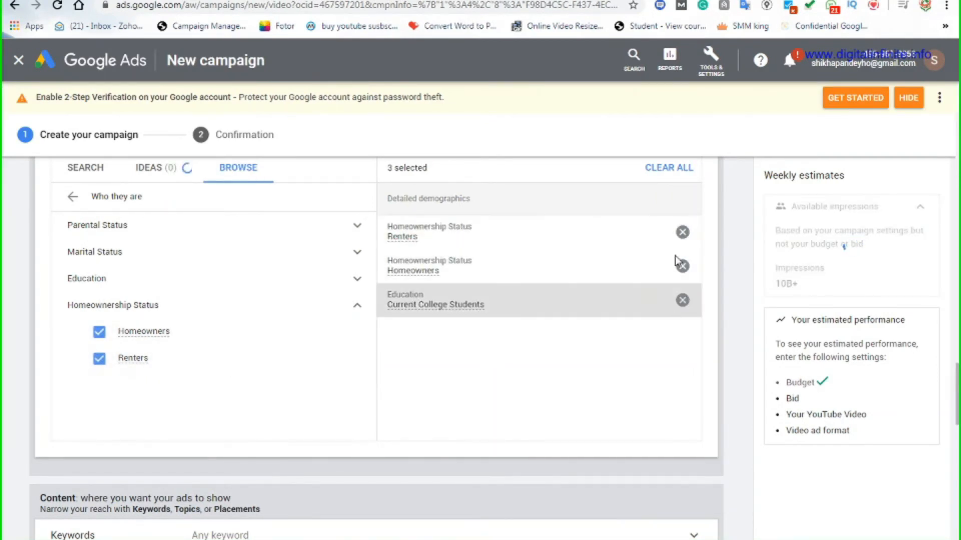
left_click(99, 358)
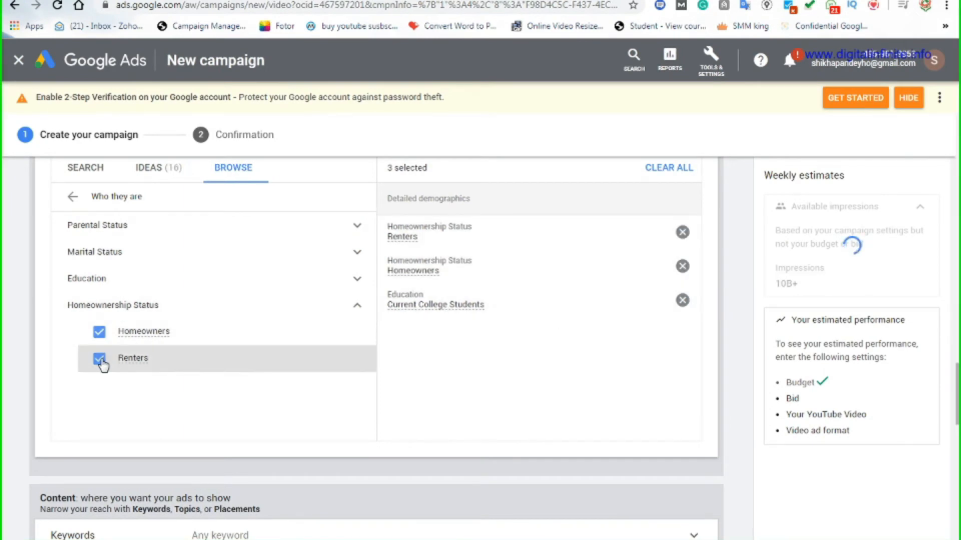
left_click(99, 333)
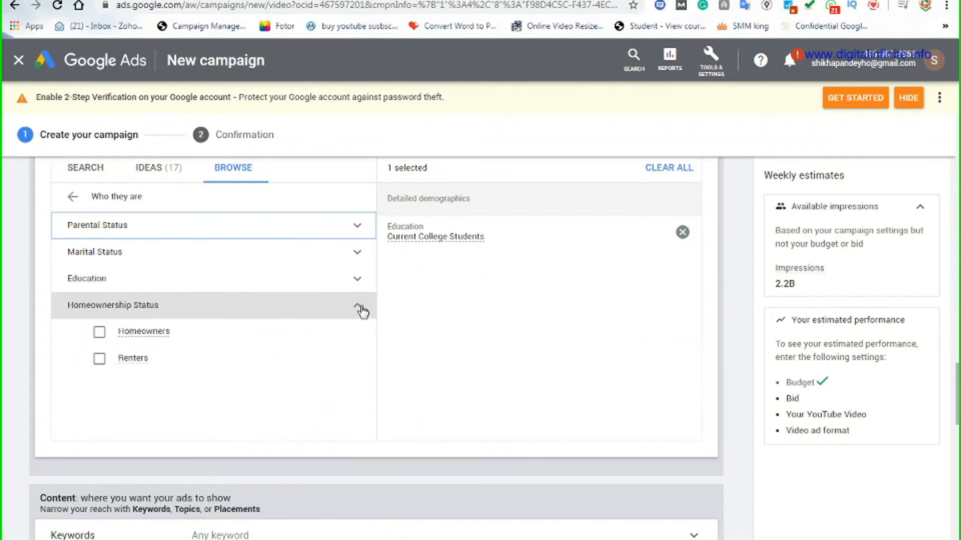
left_click(363, 311)
- Return to the audience categories and look through the affinity audiences under What their interests and habits are
scroll(406, 351, "up", 3)
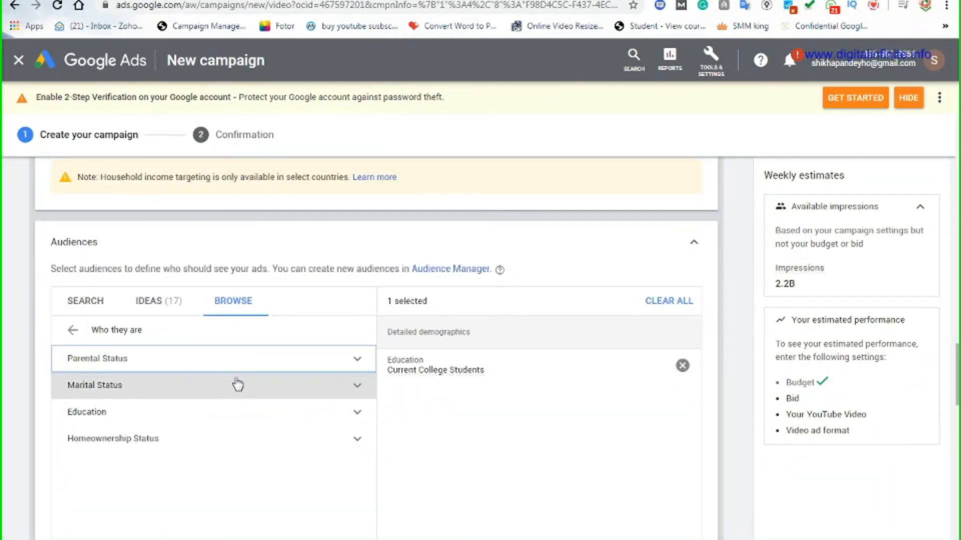
scroll(237, 385, "down", 1)
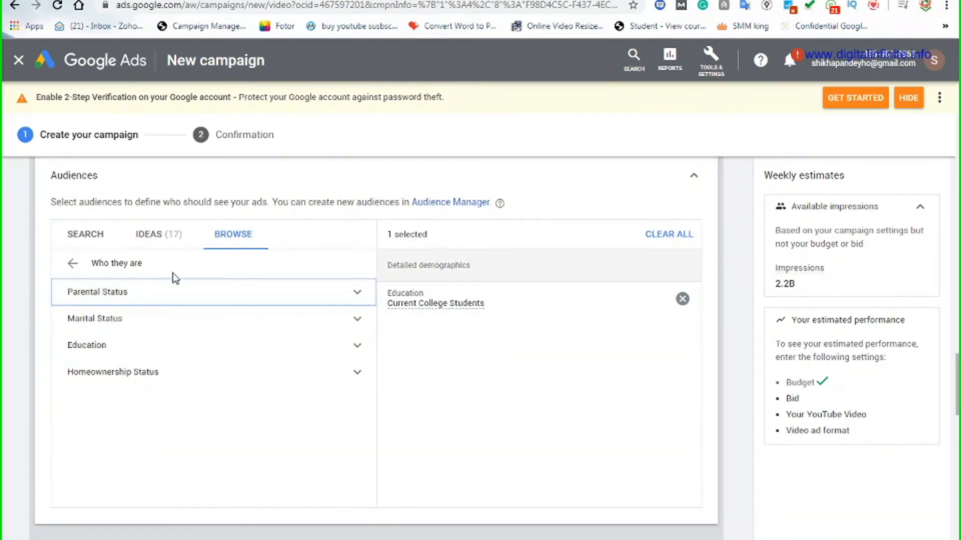
left_click(72, 267)
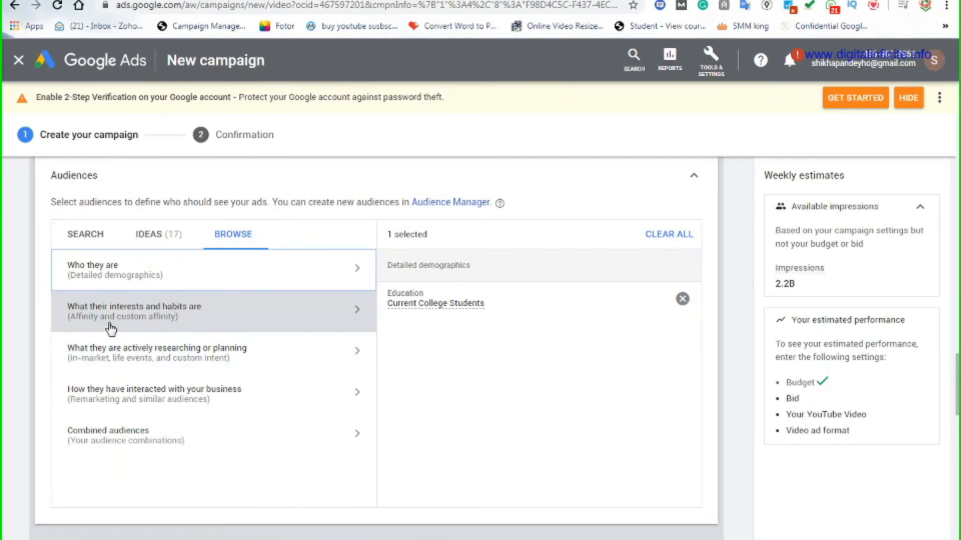
left_click(203, 314)
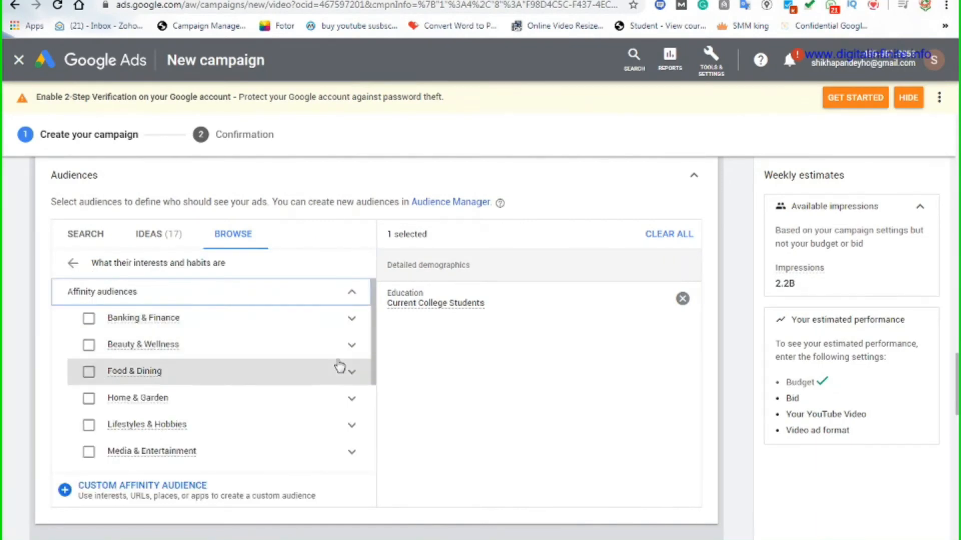
left_click_drag(373, 367, 374, 406)
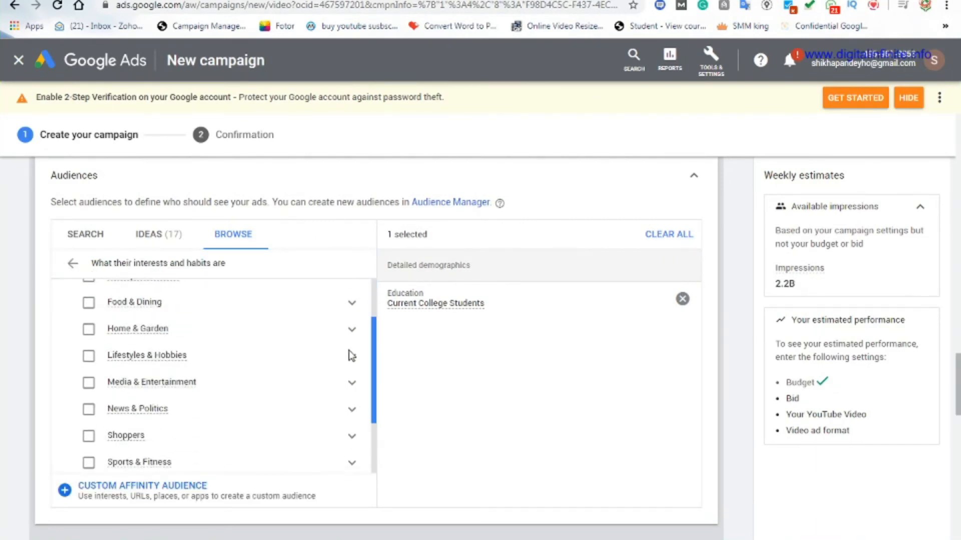
scroll(358, 303, "up", 2)
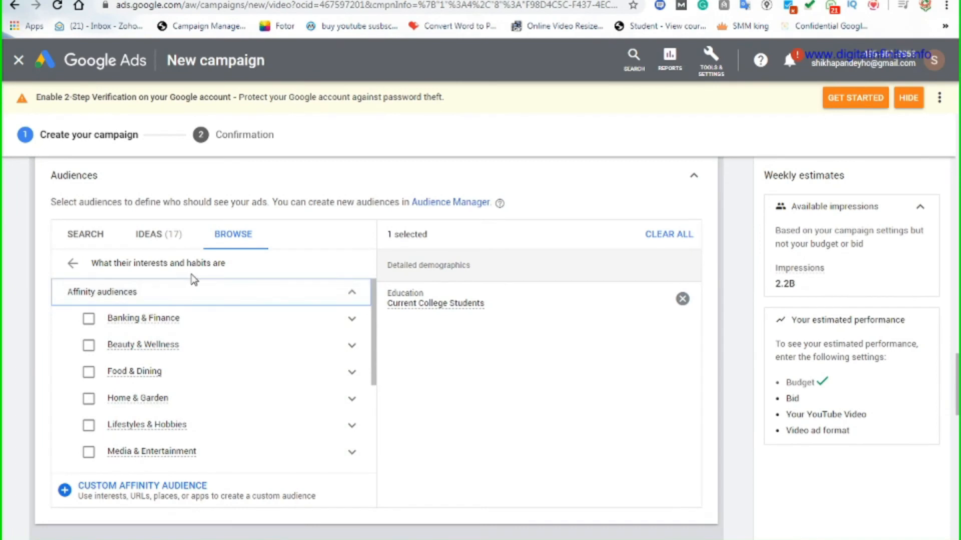
mouse_move(375, 314)
left_mouse_down()
mouse_move(373, 346)
mouse_move(371, 310)
left_mouse_up()
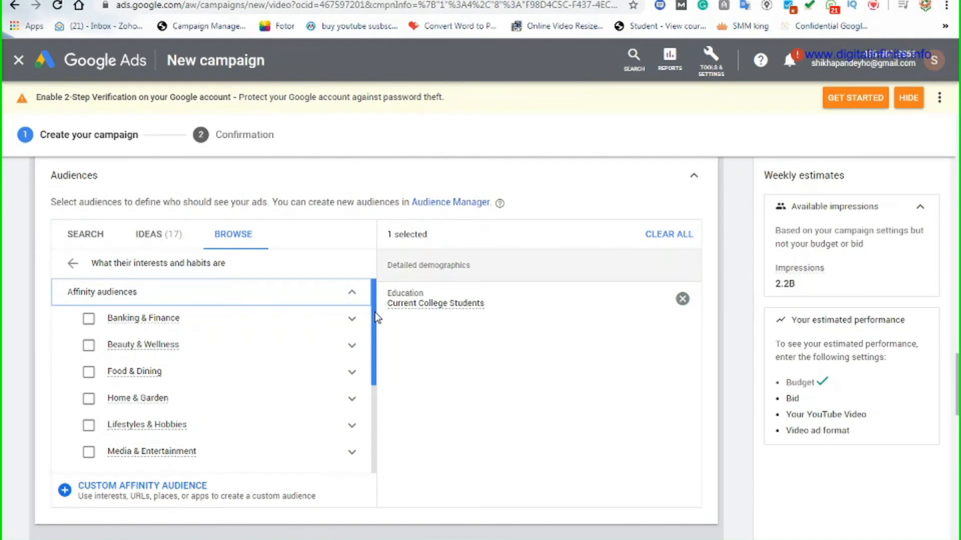
mouse_move(377, 318)
left_mouse_down()
mouse_move(375, 332)
mouse_move(373, 316)
left_mouse_up()
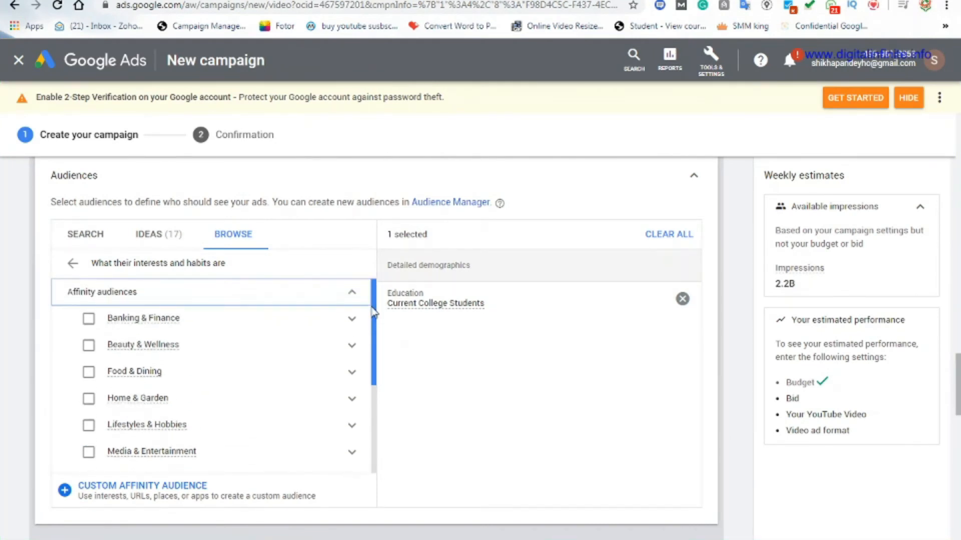
- Try the Food & Dining affinity audience, clear it, and review its subcategories before collapsing them
left_click(90, 378)
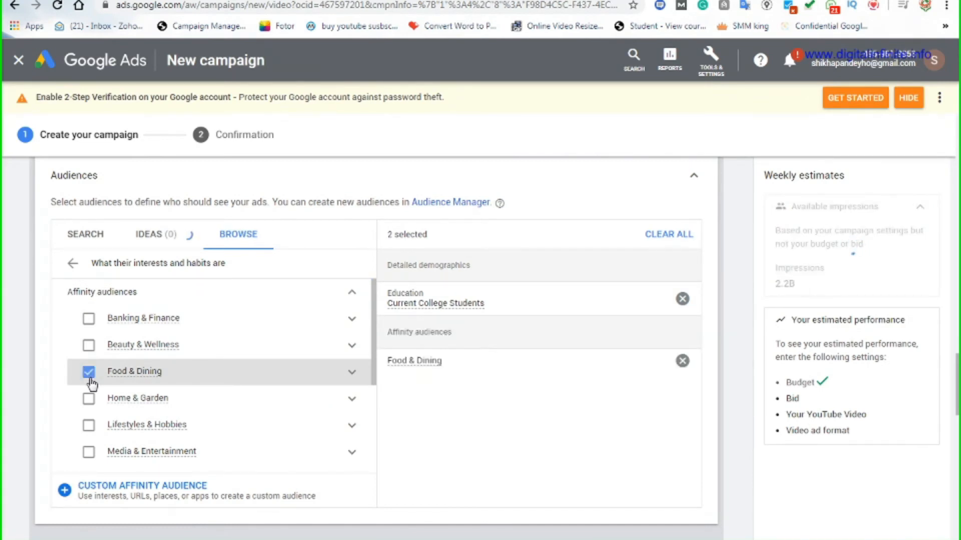
left_click(91, 379)
left_click(351, 374)
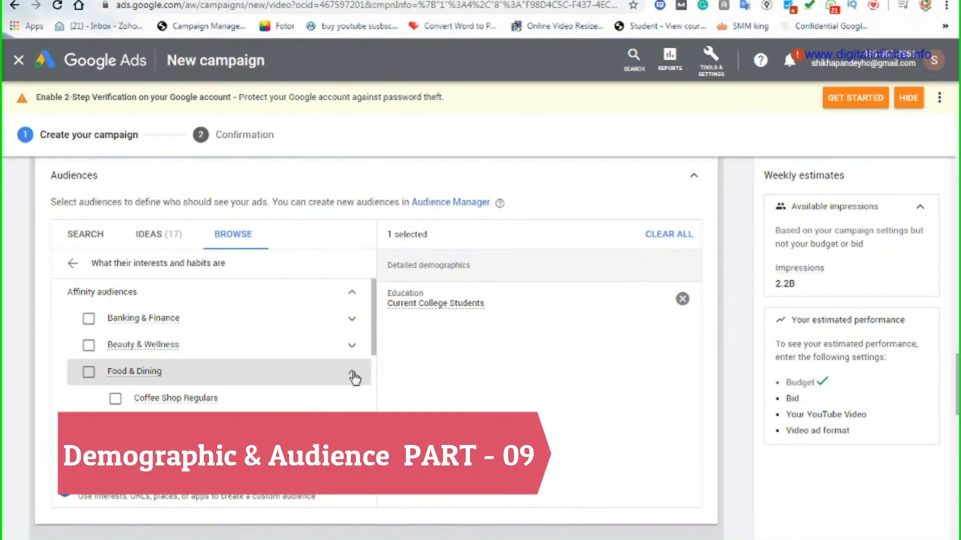
scroll(353, 377, "down", 3)
scroll(210, 345, "up", 2)
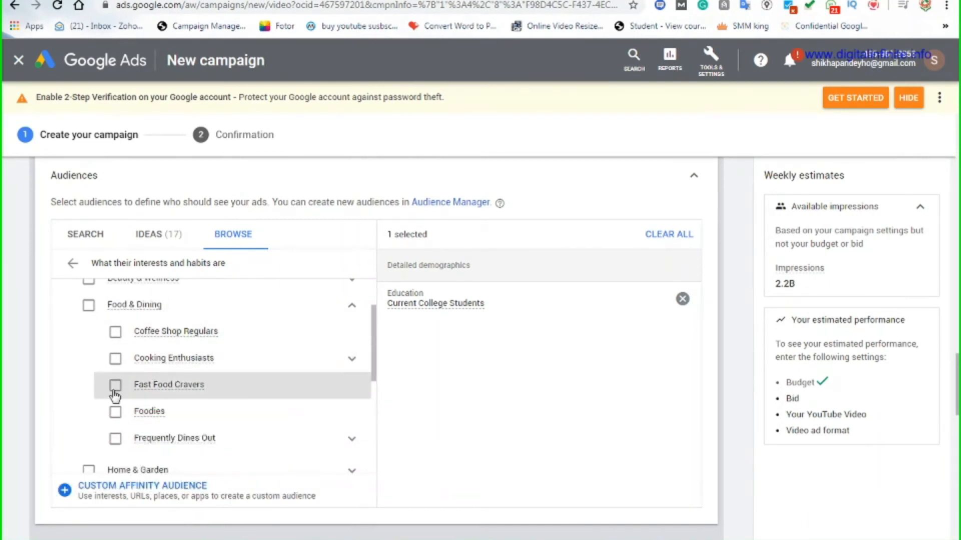
left_click(352, 305)
scroll(283, 340, "up", 2)
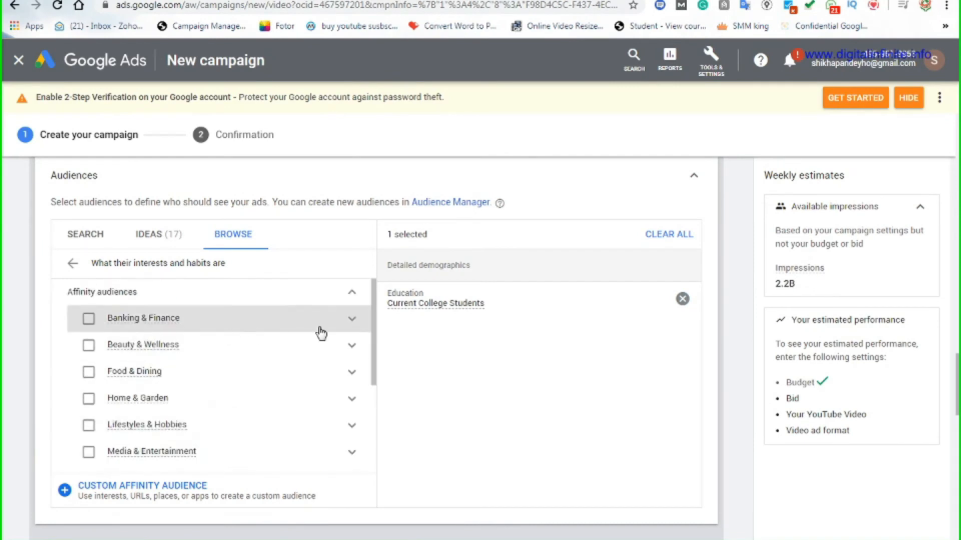
- Expand the Travel category in the affinity audiences to view its subcategories
scroll(328, 393, "down", 3)
scroll(327, 392, "down", 1)
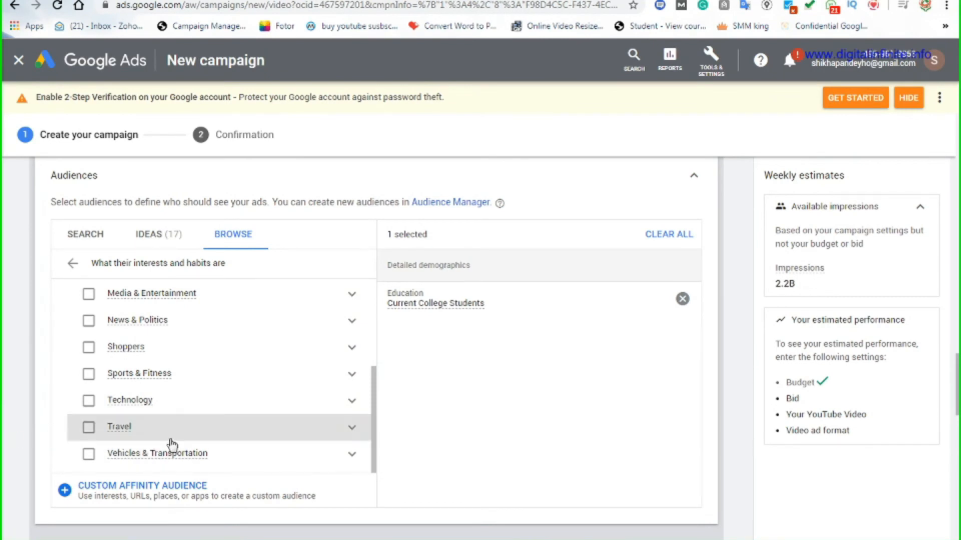
left_click(353, 430)
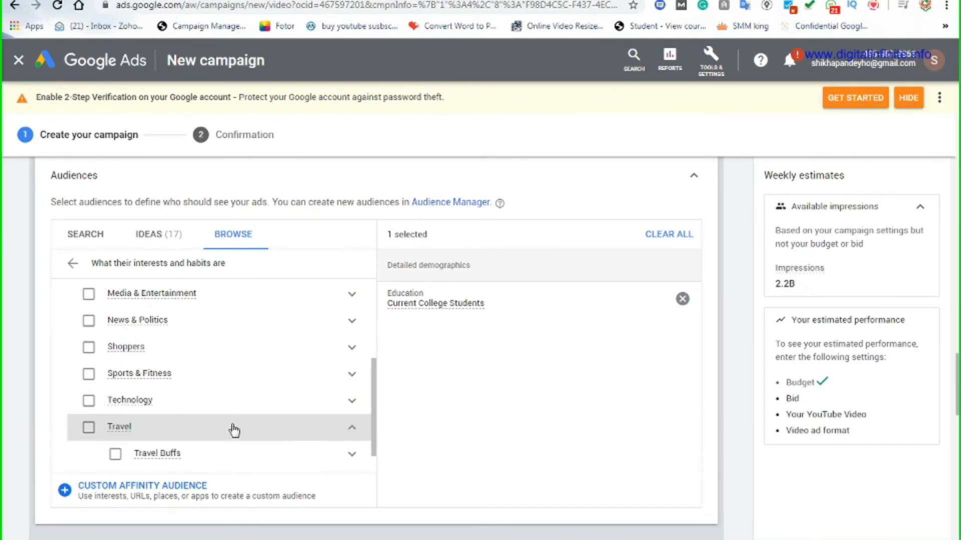
- Try the Travel Buffs affinity audience, clear it, and review its traveler subcategories
scroll(234, 430, "down", 3)
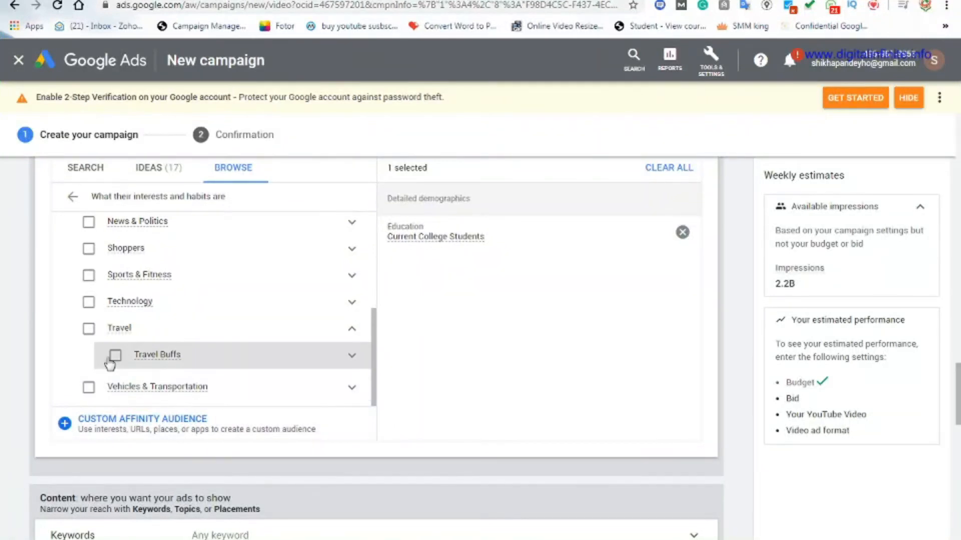
left_click(111, 358)
left_click(114, 358)
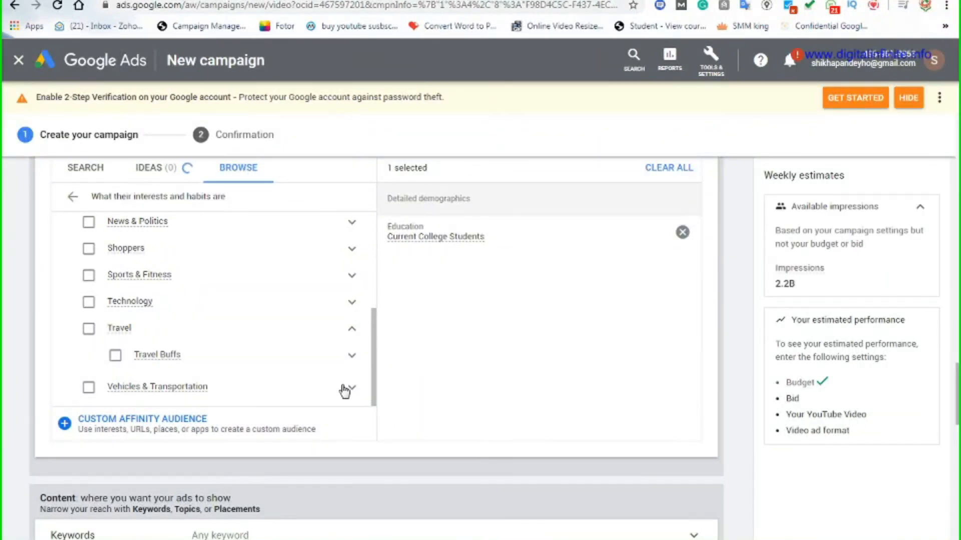
left_click(350, 362)
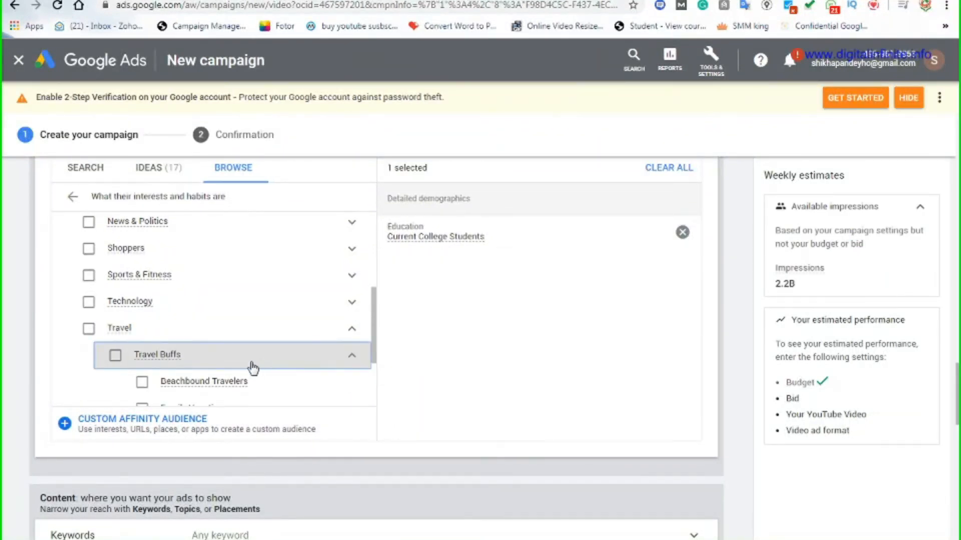
left_click(115, 356)
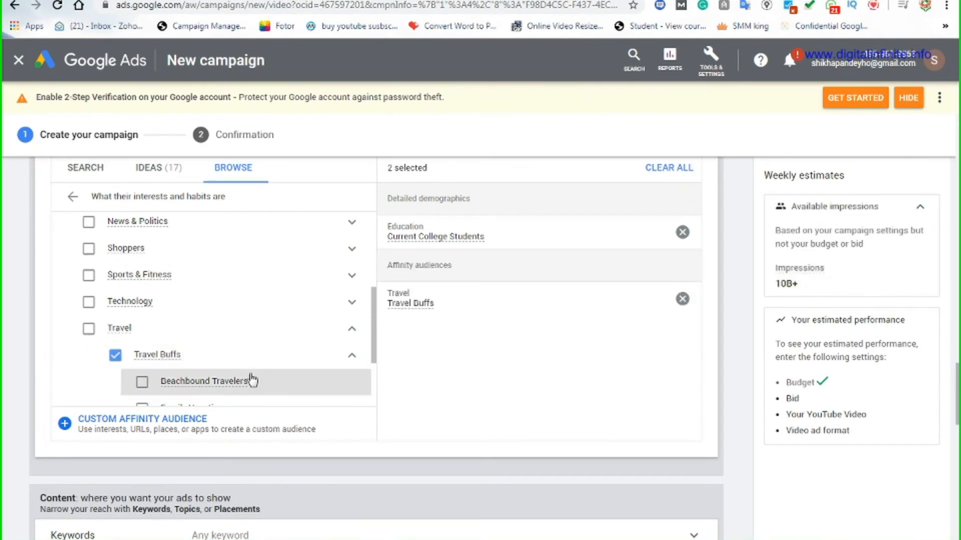
scroll(245, 378, "down", 3)
left_click(116, 249)
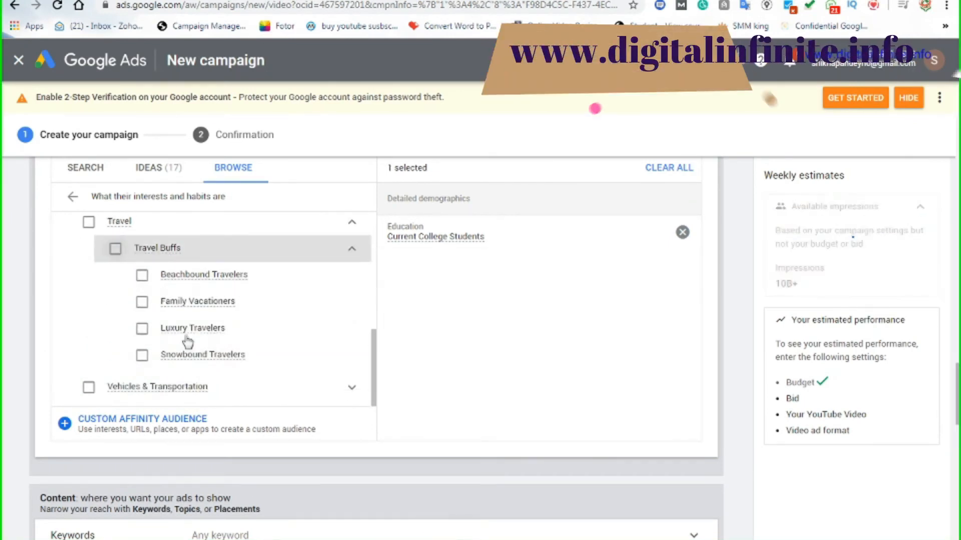
scroll(215, 375, "up", 8)
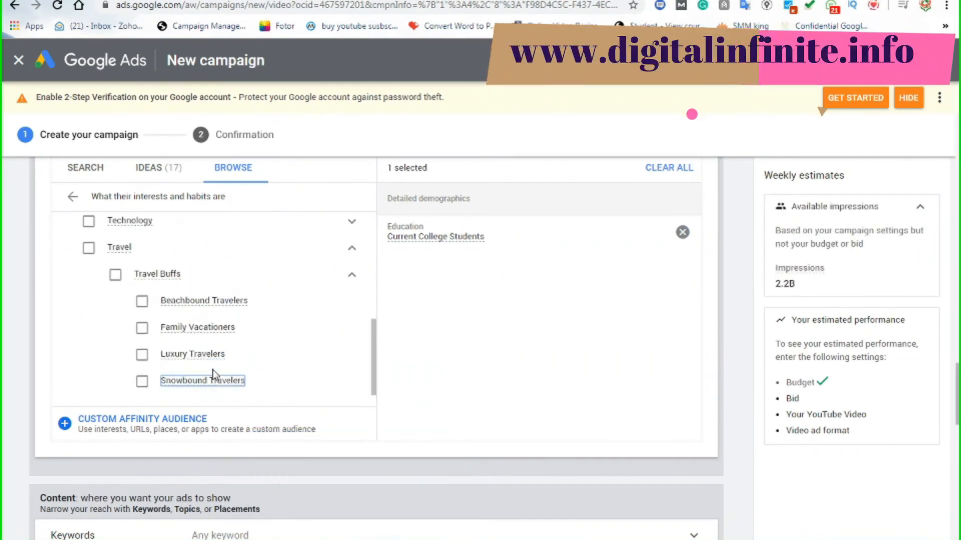
- Return to the audience categories and expand In-market audiences under What they are actively researching or planning
left_click(73, 196)
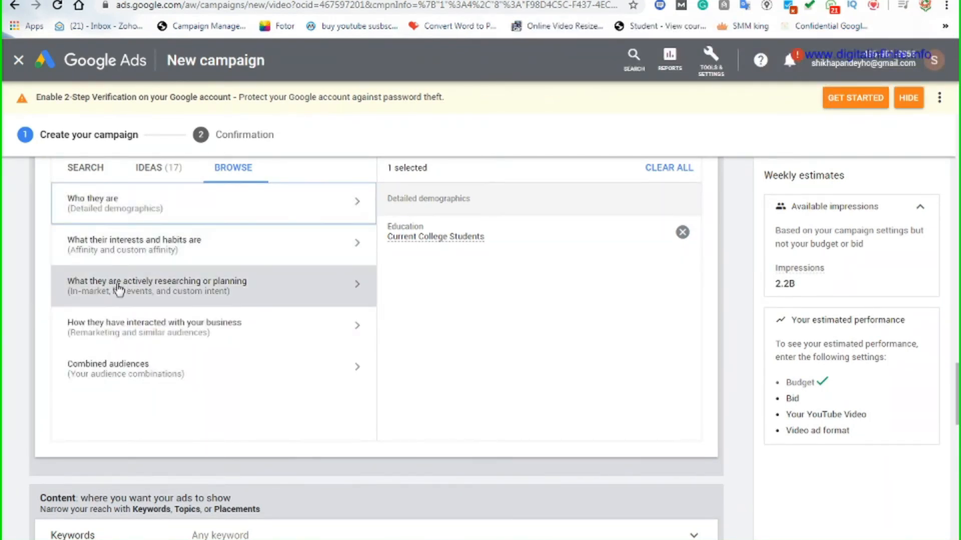
left_click(255, 298)
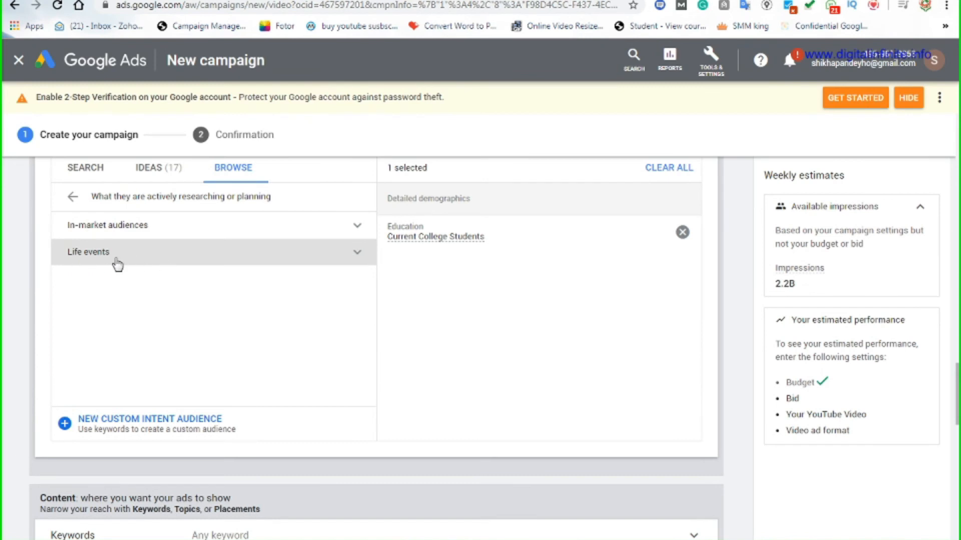
left_click(270, 228)
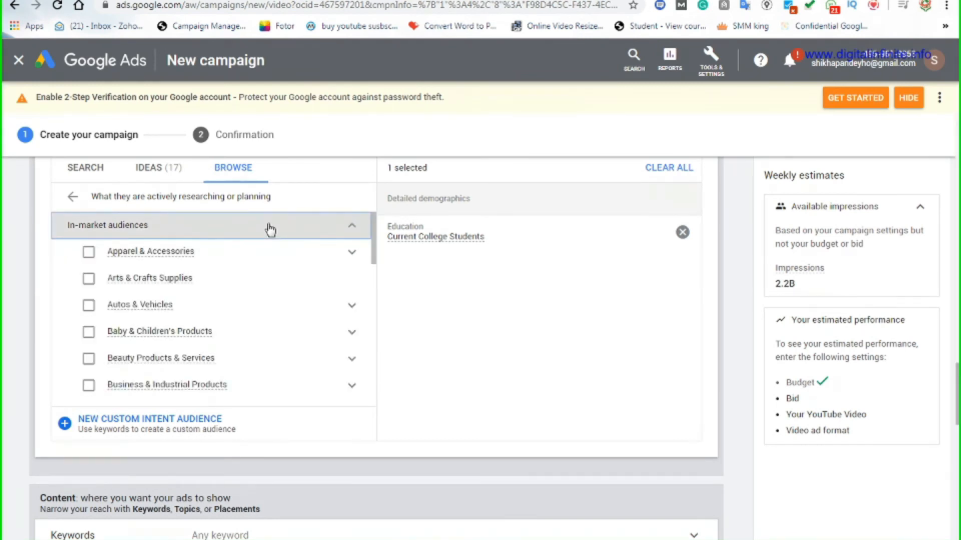
left_click(270, 229)
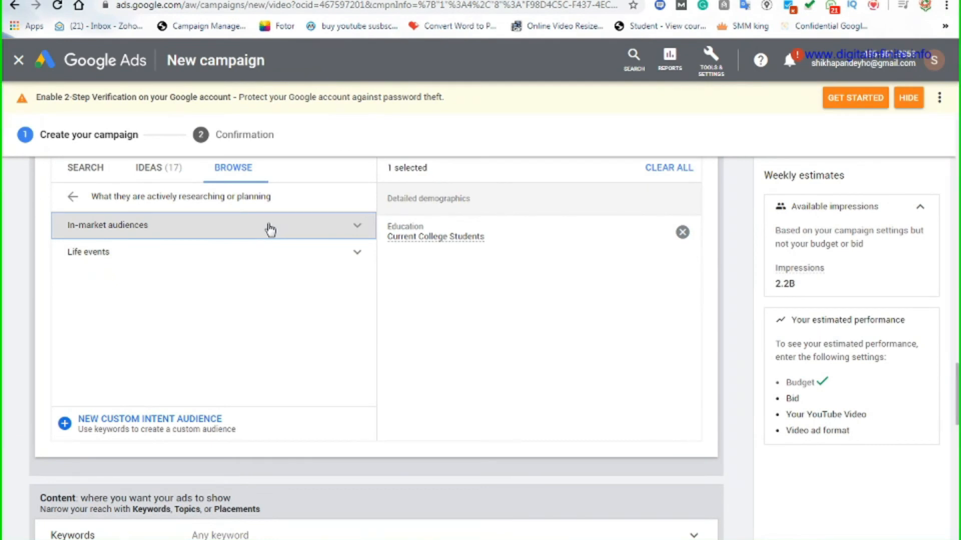
left_click(269, 229)
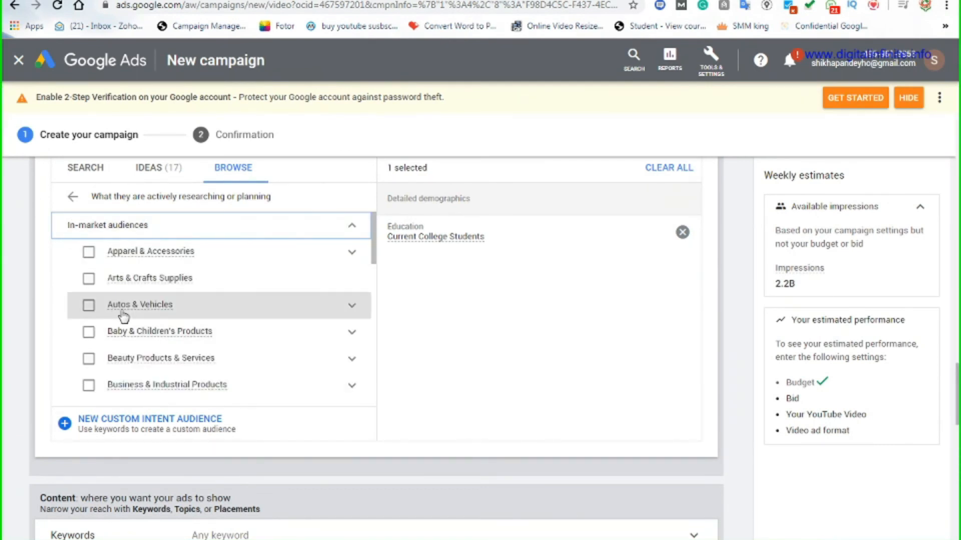
- Review the subcategories of the Education in-market audience and collapse them
scroll(118, 356, "down", 3)
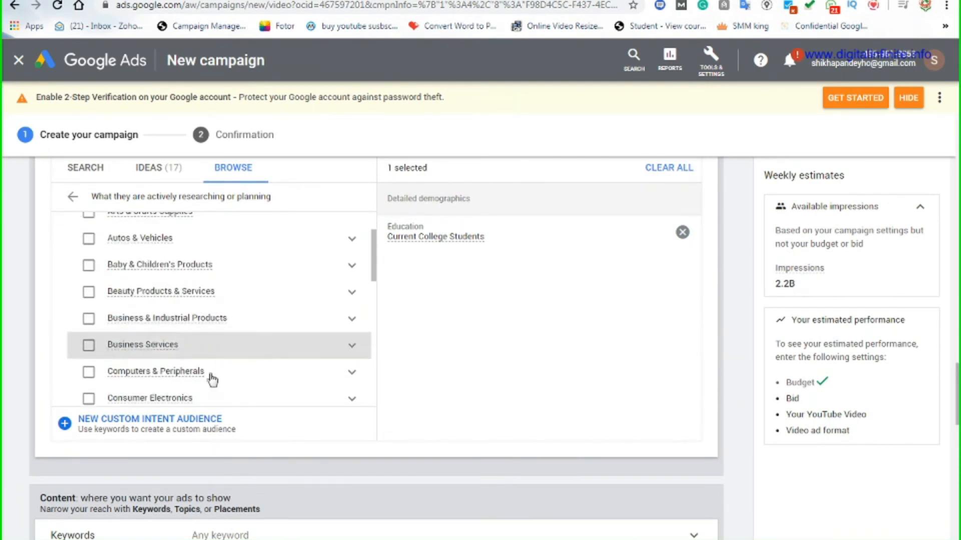
scroll(104, 358, "down", 9)
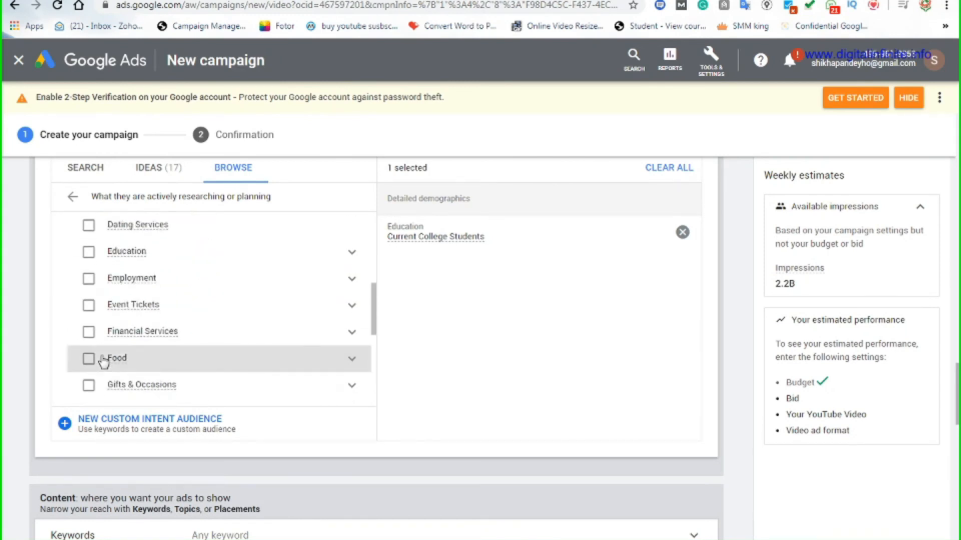
left_click(350, 253)
scroll(189, 358, "down", 3)
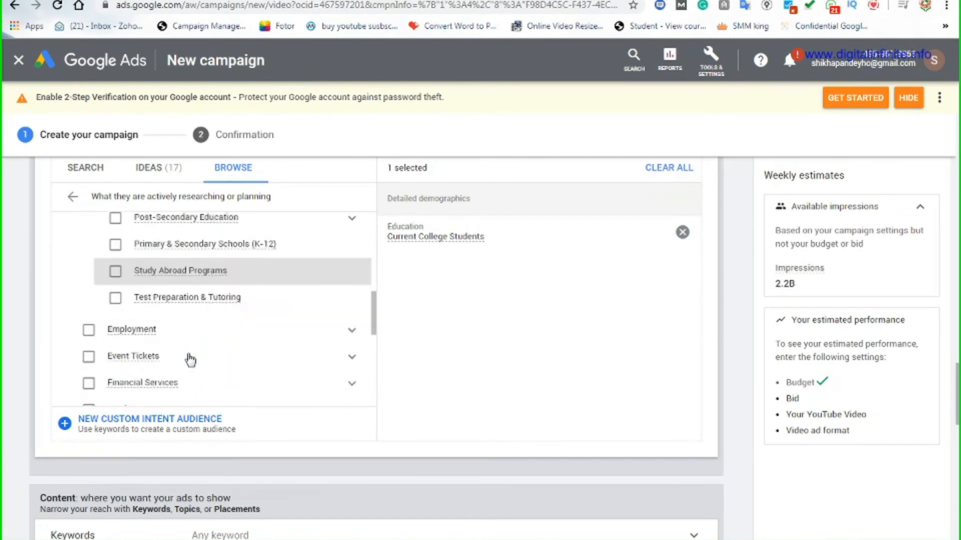
scroll(190, 359, "down", 2)
scroll(178, 328, "up", 6)
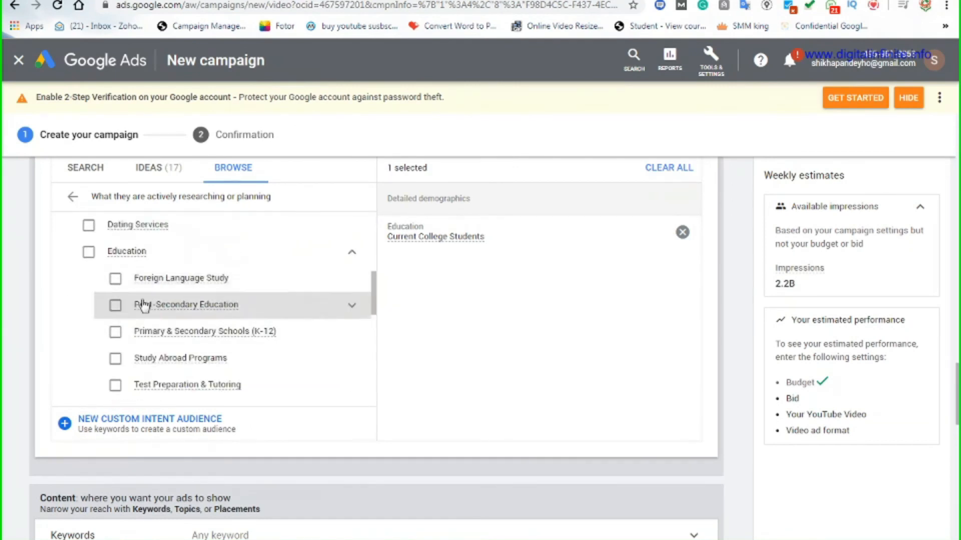
left_click(352, 253)
- Review the subcategories of the Food in-market audience and collapse them
scroll(250, 340, "down", 3)
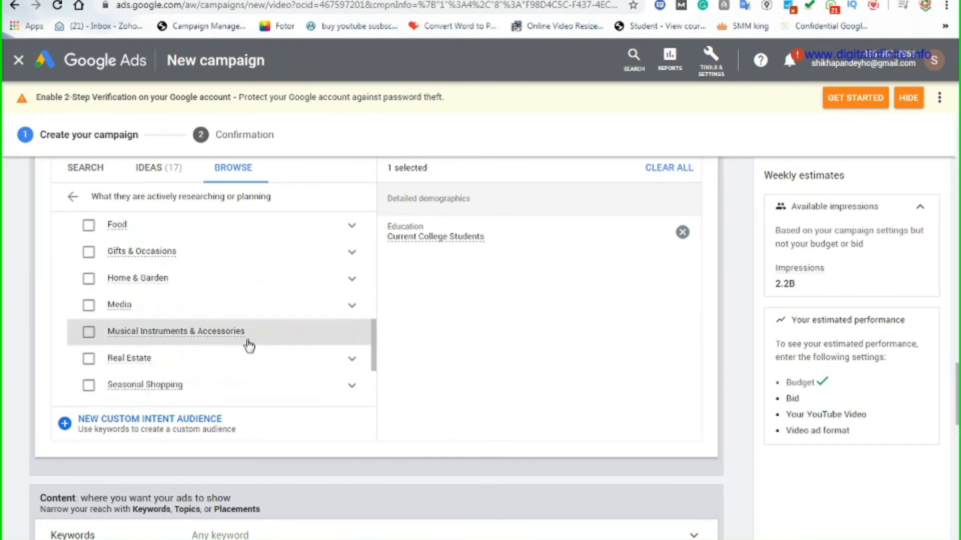
left_click(350, 227)
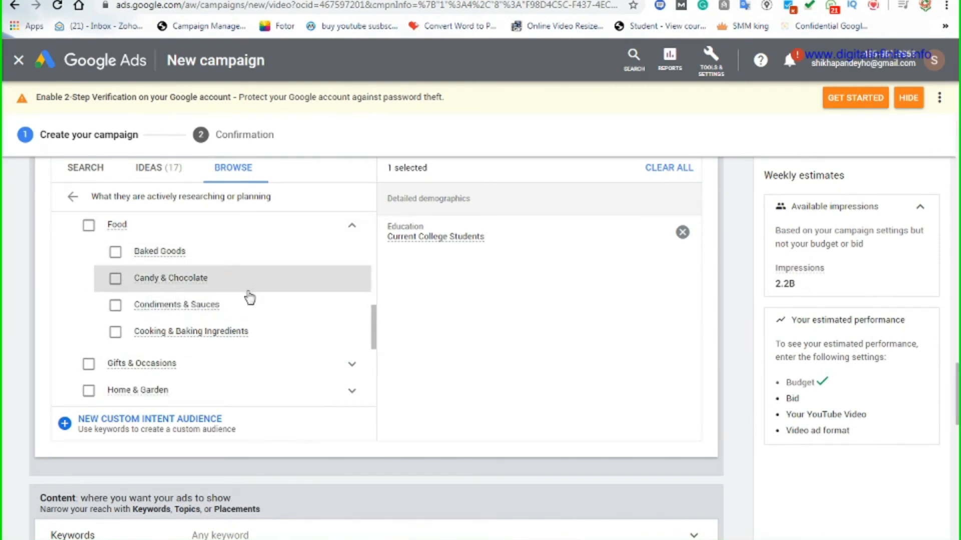
left_click(353, 225)
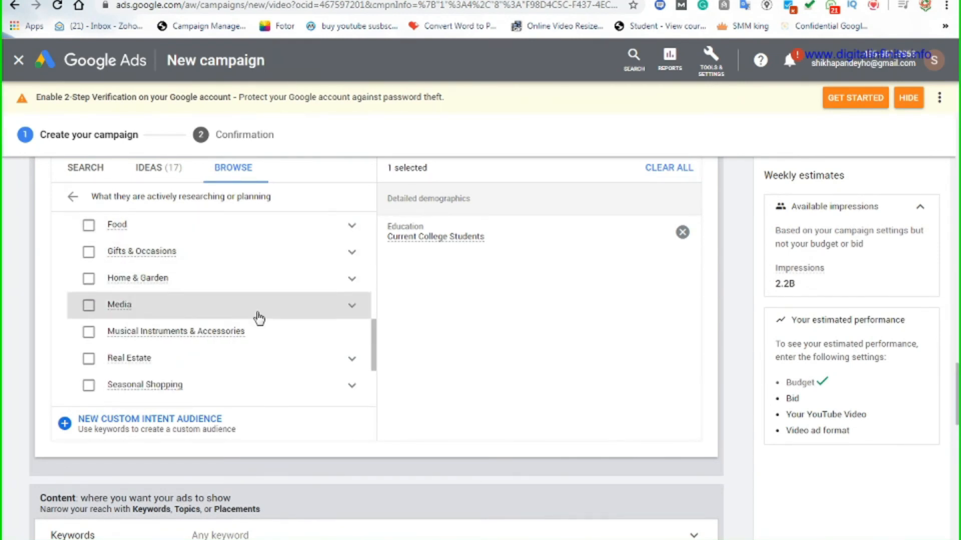
- Look through the rest of the in-market audience list
scroll(247, 343, "down", 3)
scroll(260, 358, "up", 5)
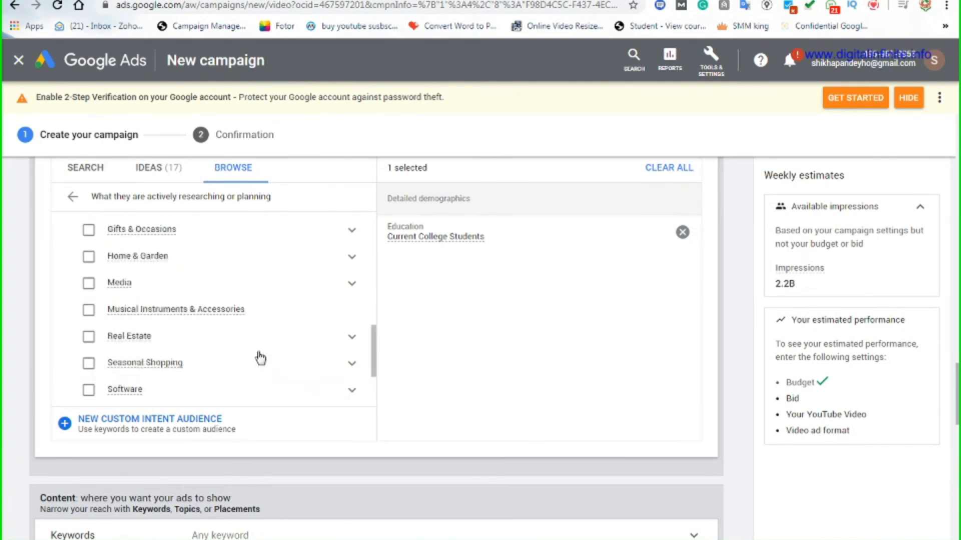
scroll(260, 359, "up", 10)
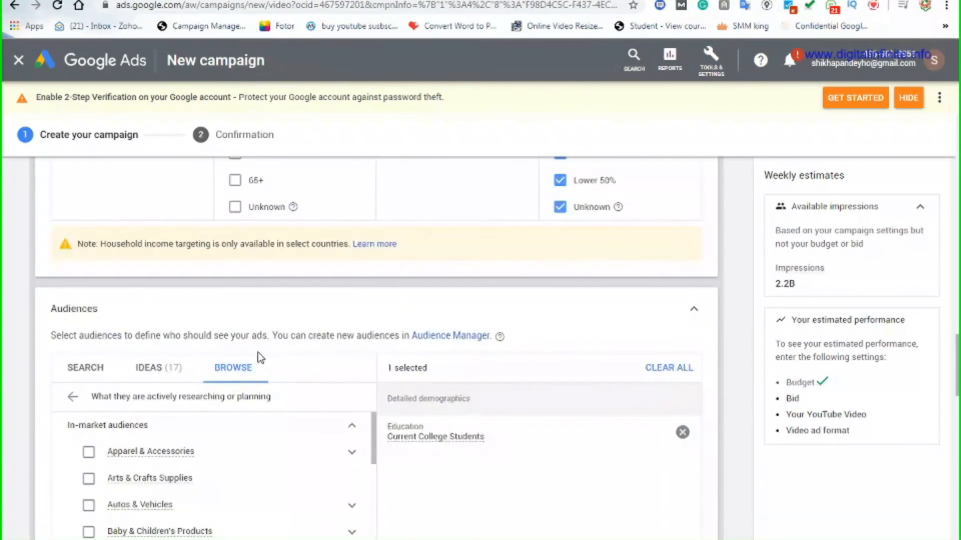
scroll(626, 457, "down", 3)
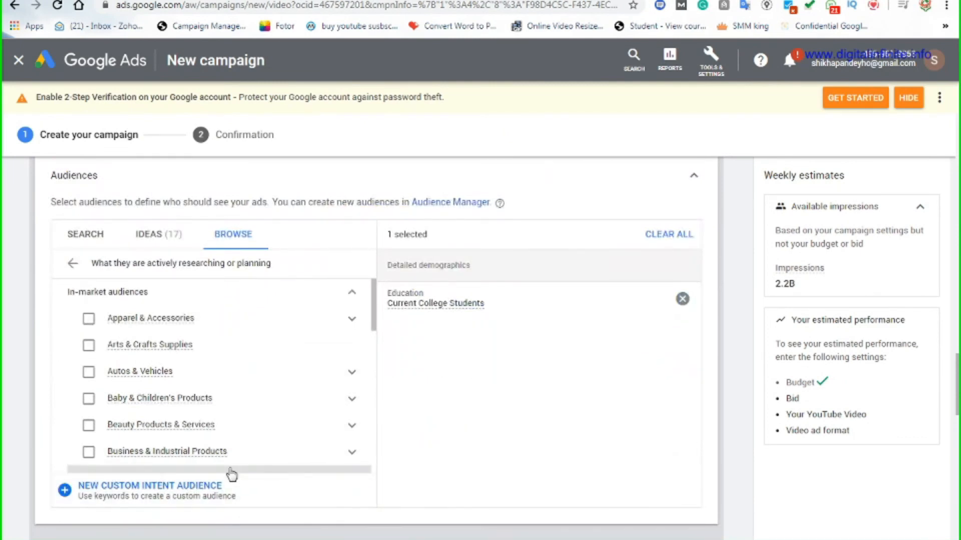
scroll(200, 411, "down", 5)
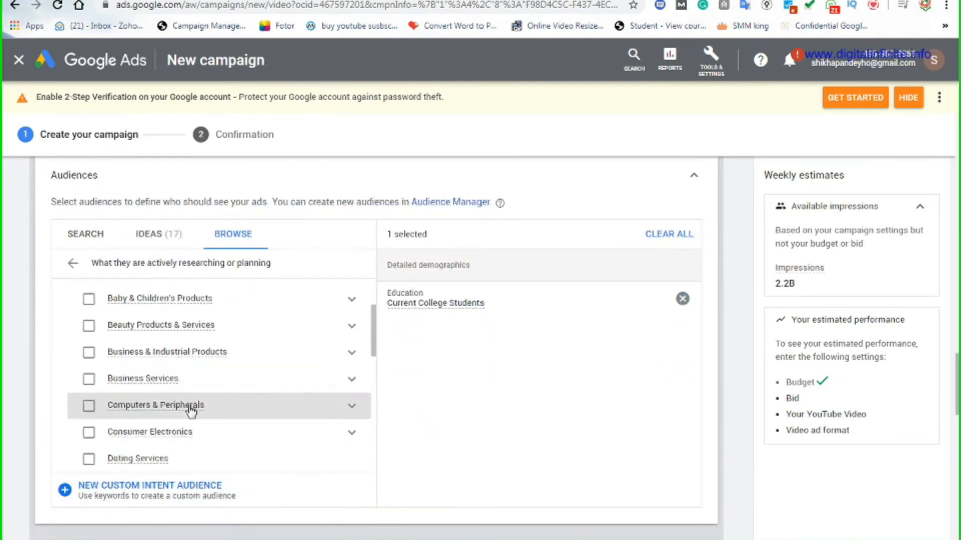
scroll(212, 429, "up", 2)
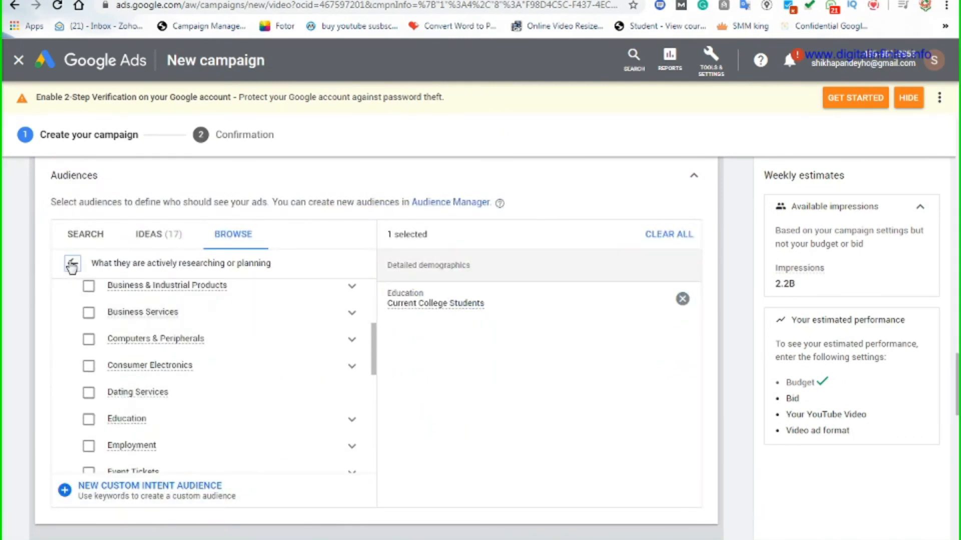
- Revisit What they are actively researching or planning, and open the How they have interacted with your business category
left_click(72, 263)
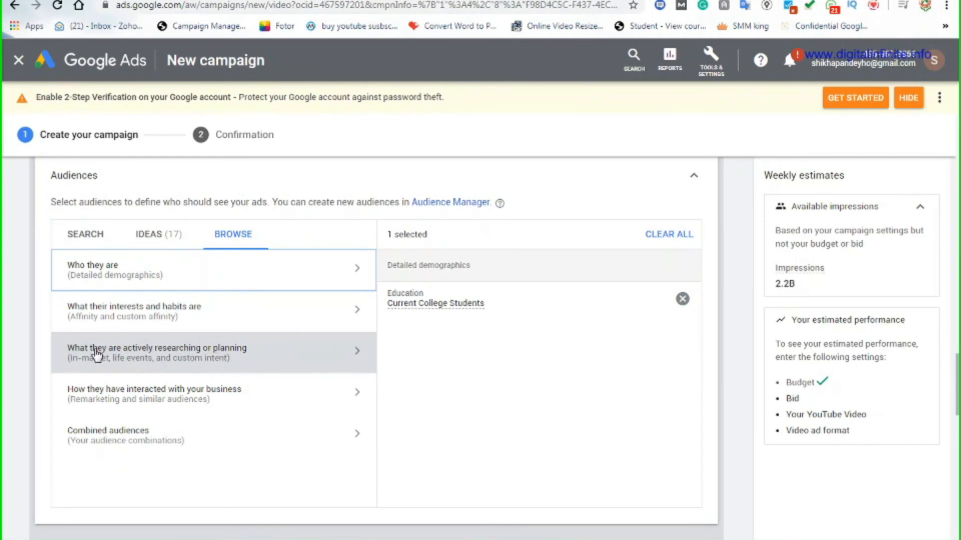
left_click(208, 361)
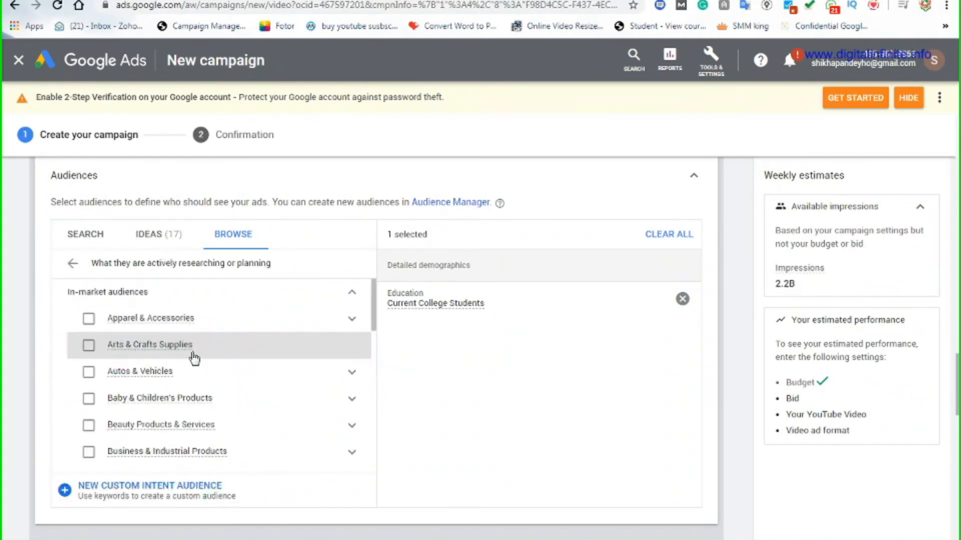
left_click(71, 263)
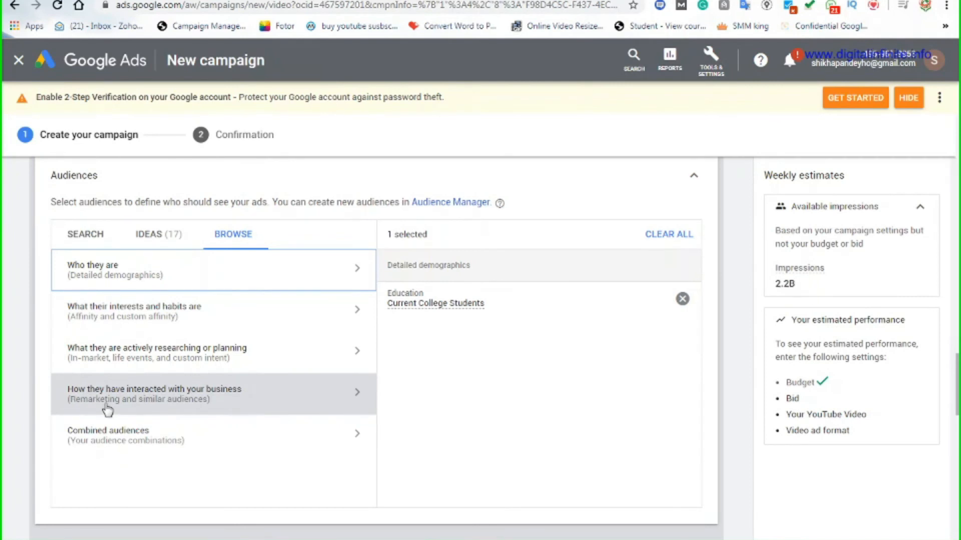
left_click(187, 404)
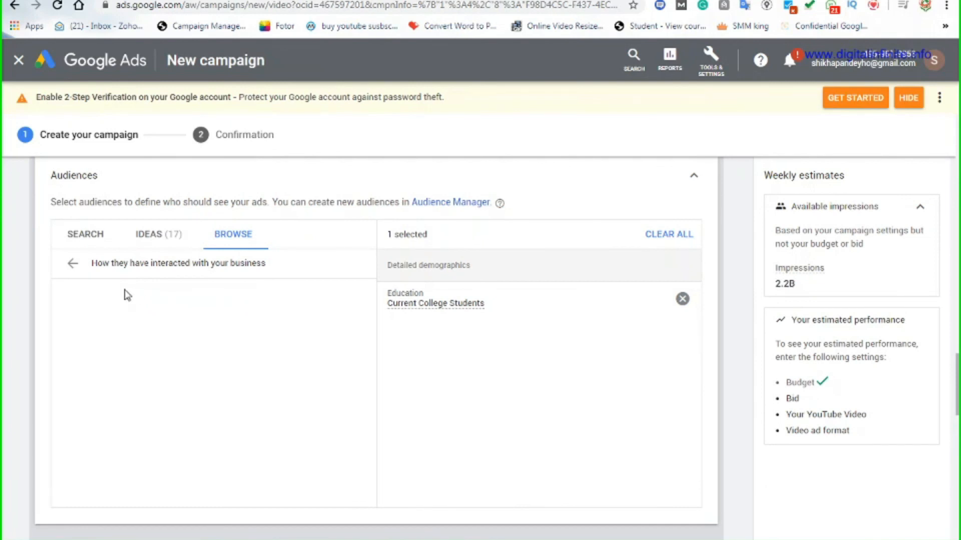
- Remove Current College Students from the selected audiences and return to the audience categories
left_click(682, 298)
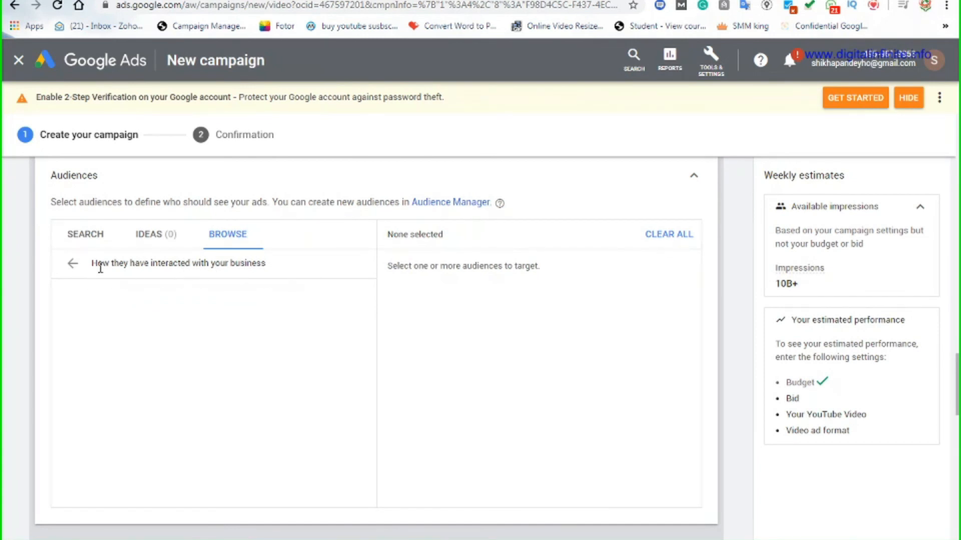
left_click(73, 263)
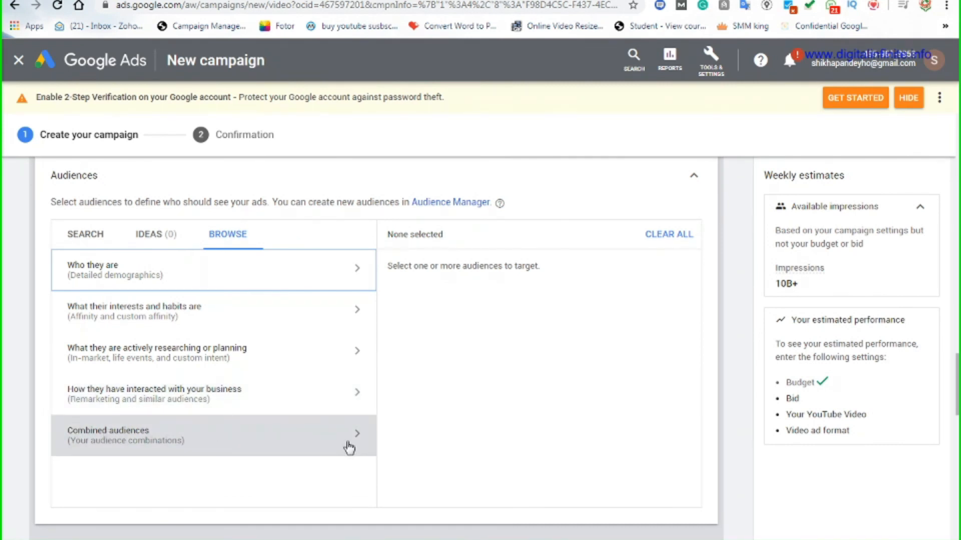
scroll(349, 447, "down", 1)
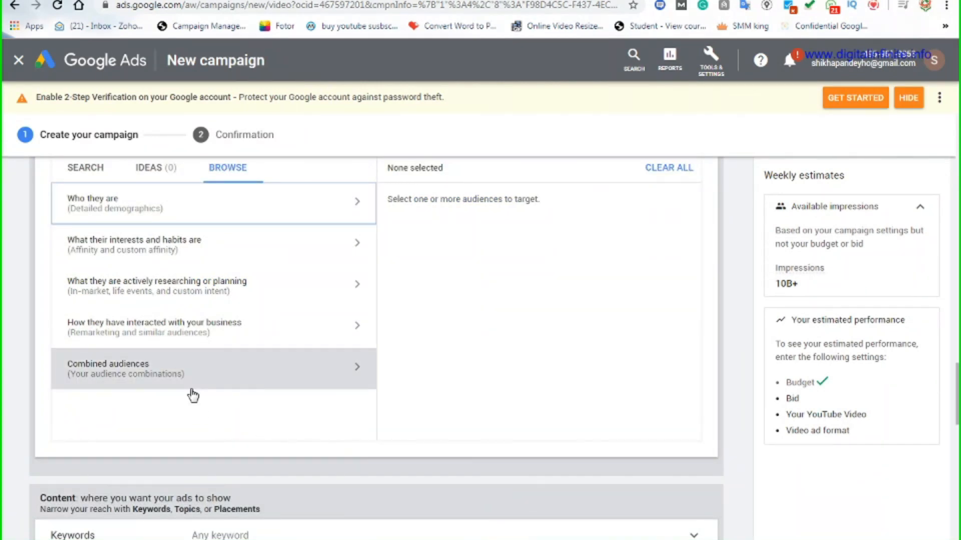
scroll(192, 395, "up", 1)
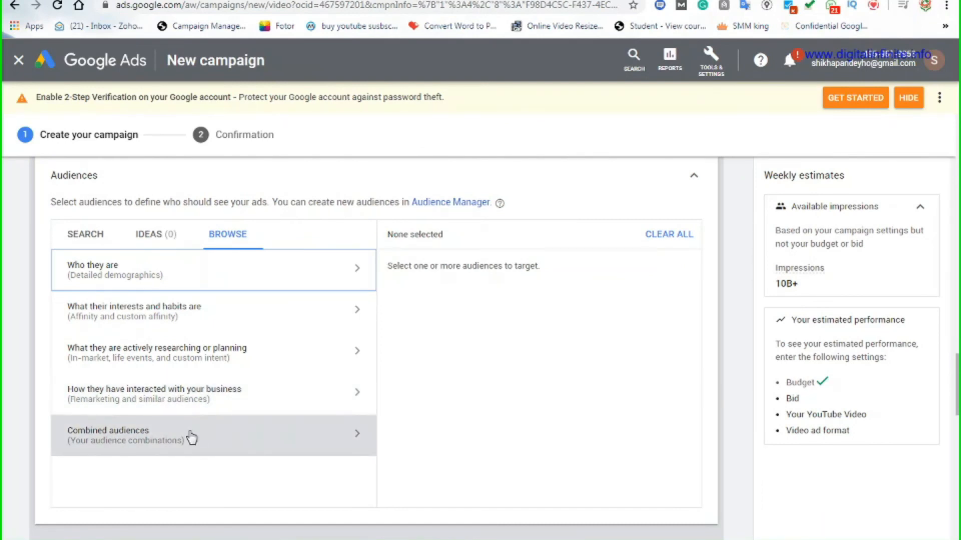
- Look over the content targeting, bidding, and video ad creation sections below the audiences
scroll(300, 440, "down", 3)
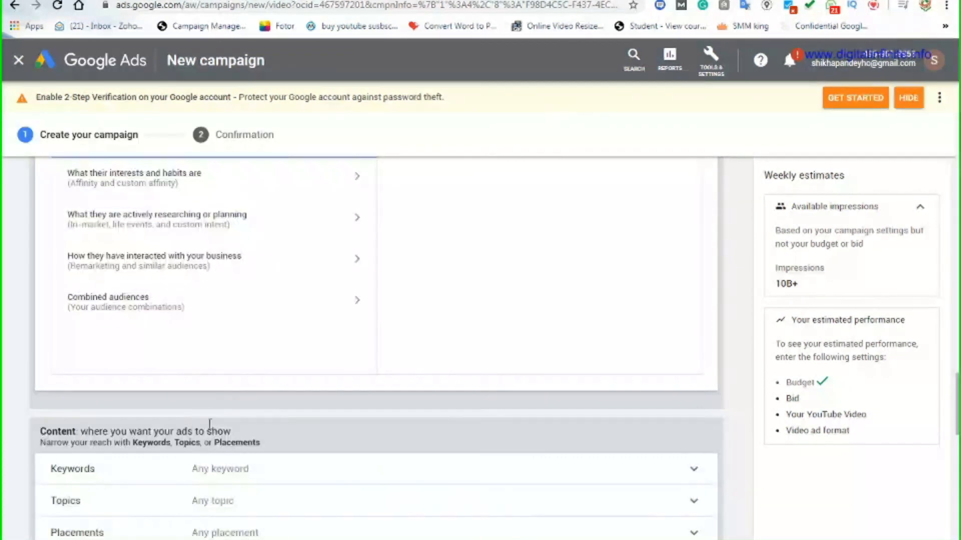
scroll(392, 467, "down", 1)
scroll(267, 468, "down", 4)
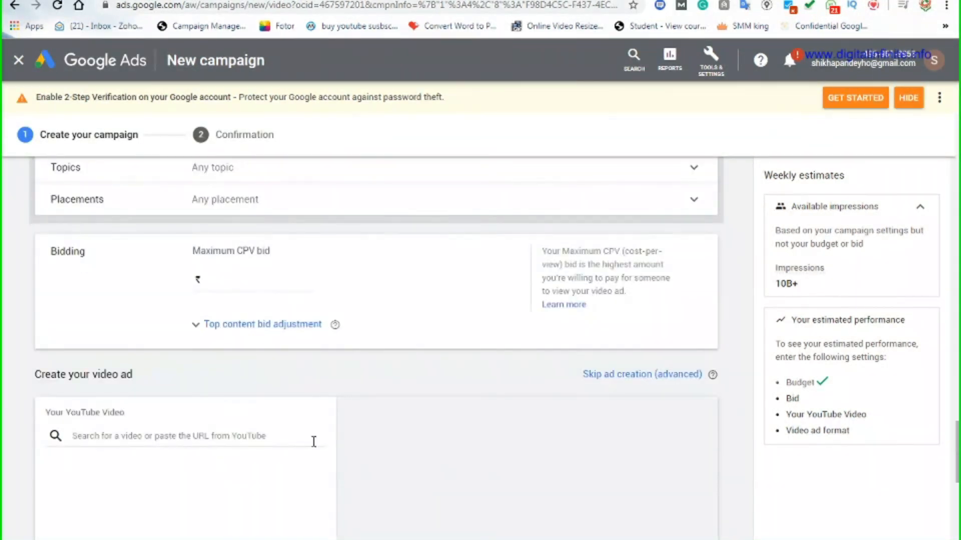
scroll(370, 440, "down", 3)
scroll(370, 442, "up", 10)
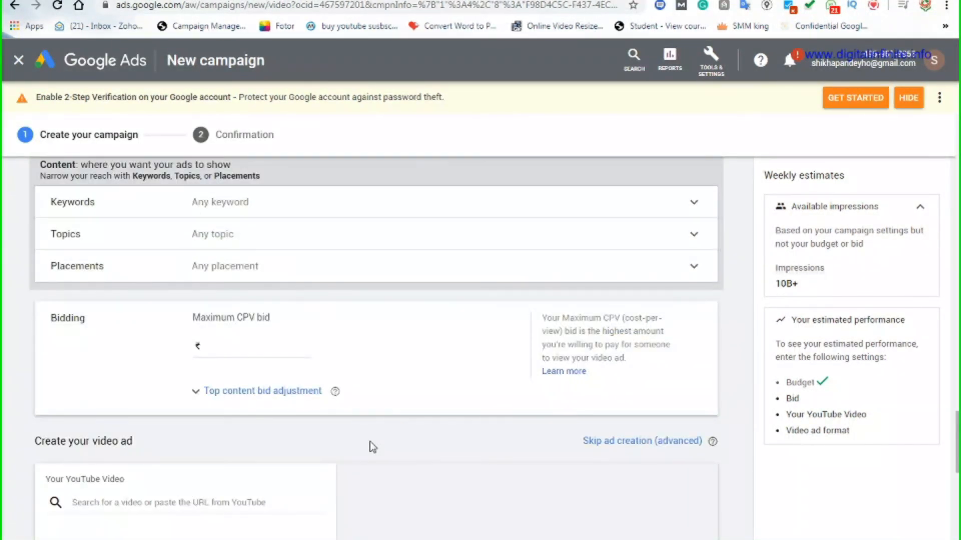